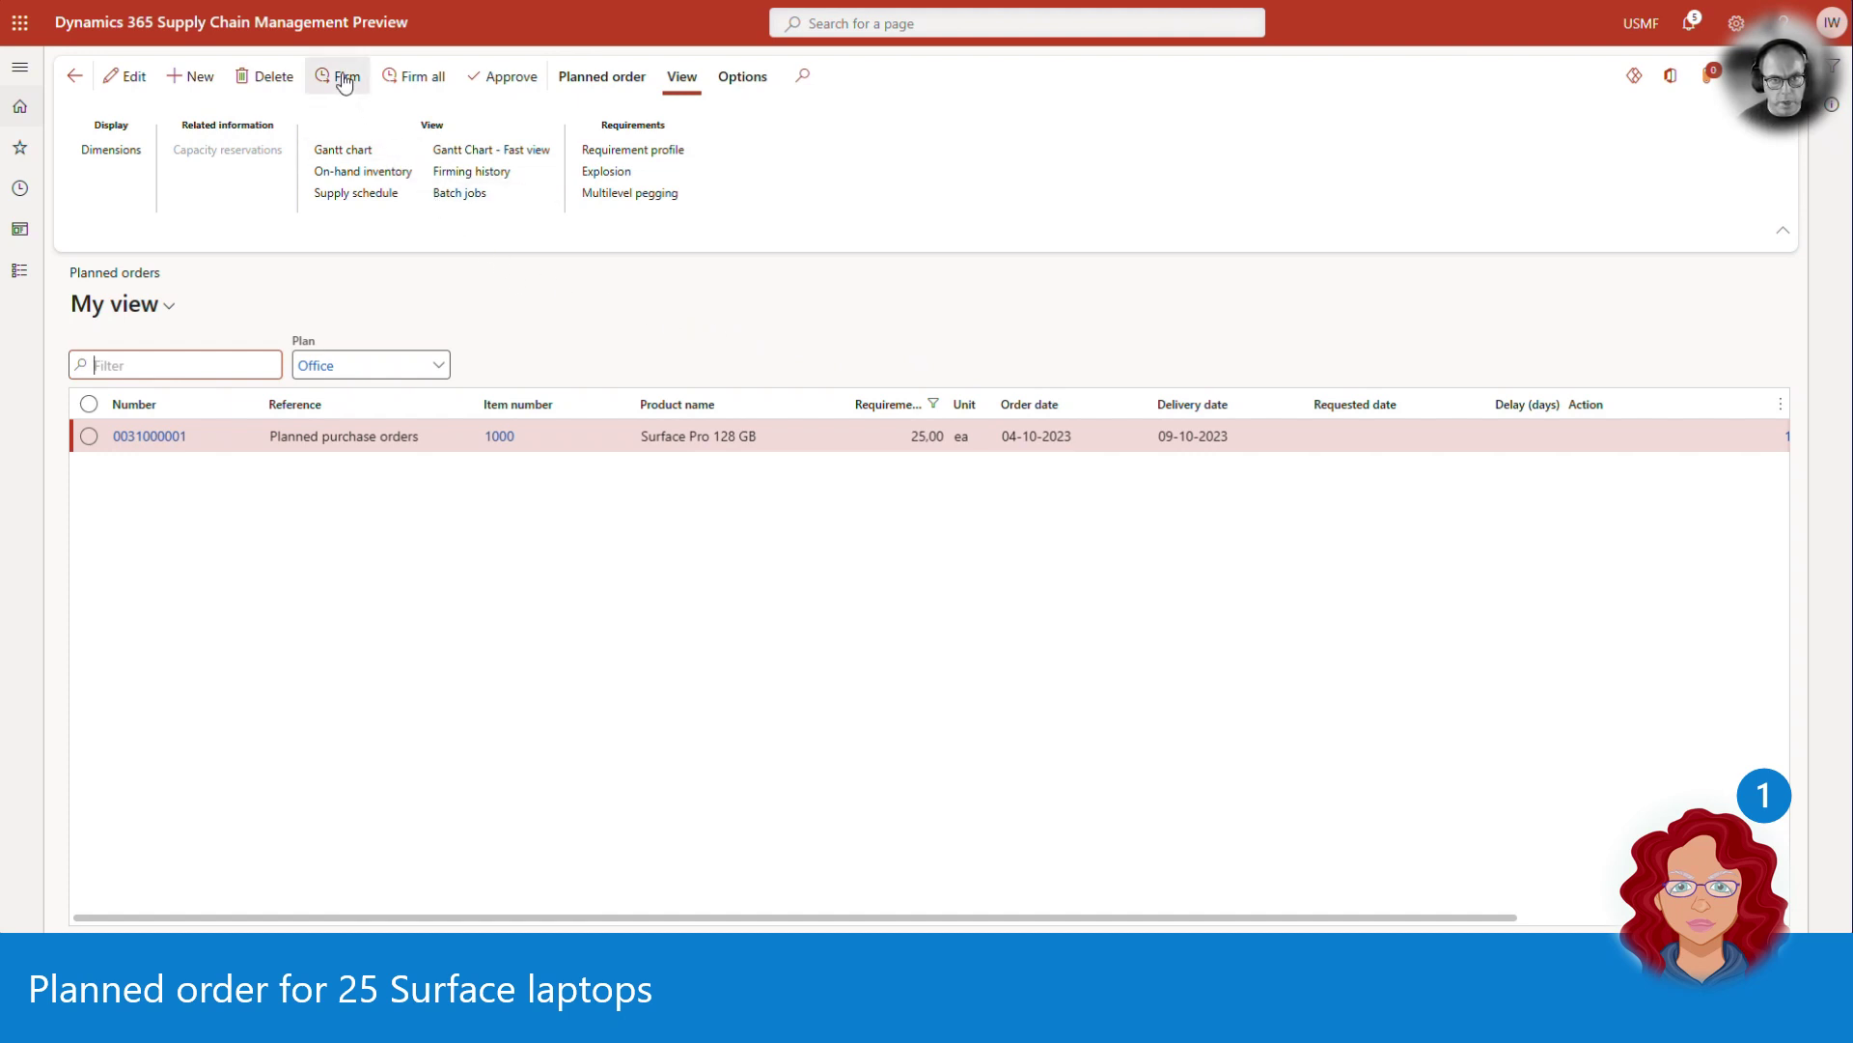
Step: Firm the planned purchase order for the Surface Pro 128 GB with standard update marking and show the Office plan's firming history
click(344, 81)
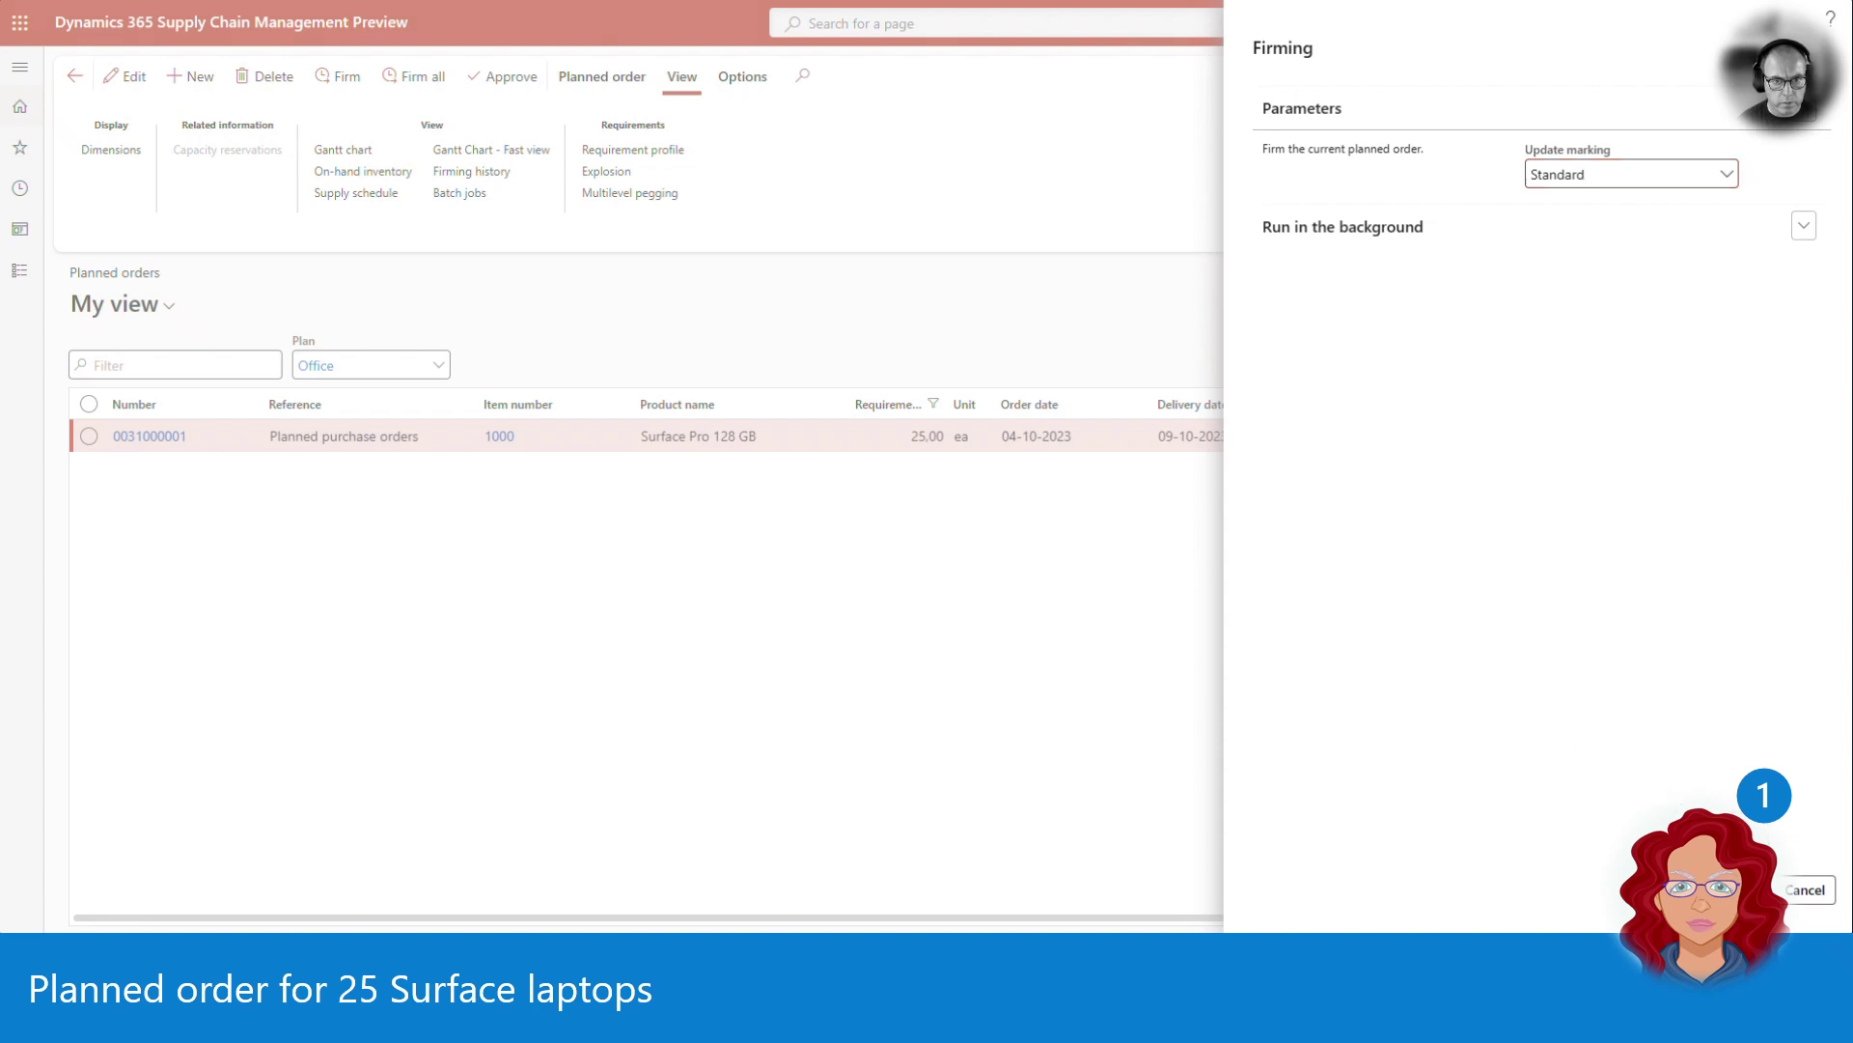
click(1743, 889)
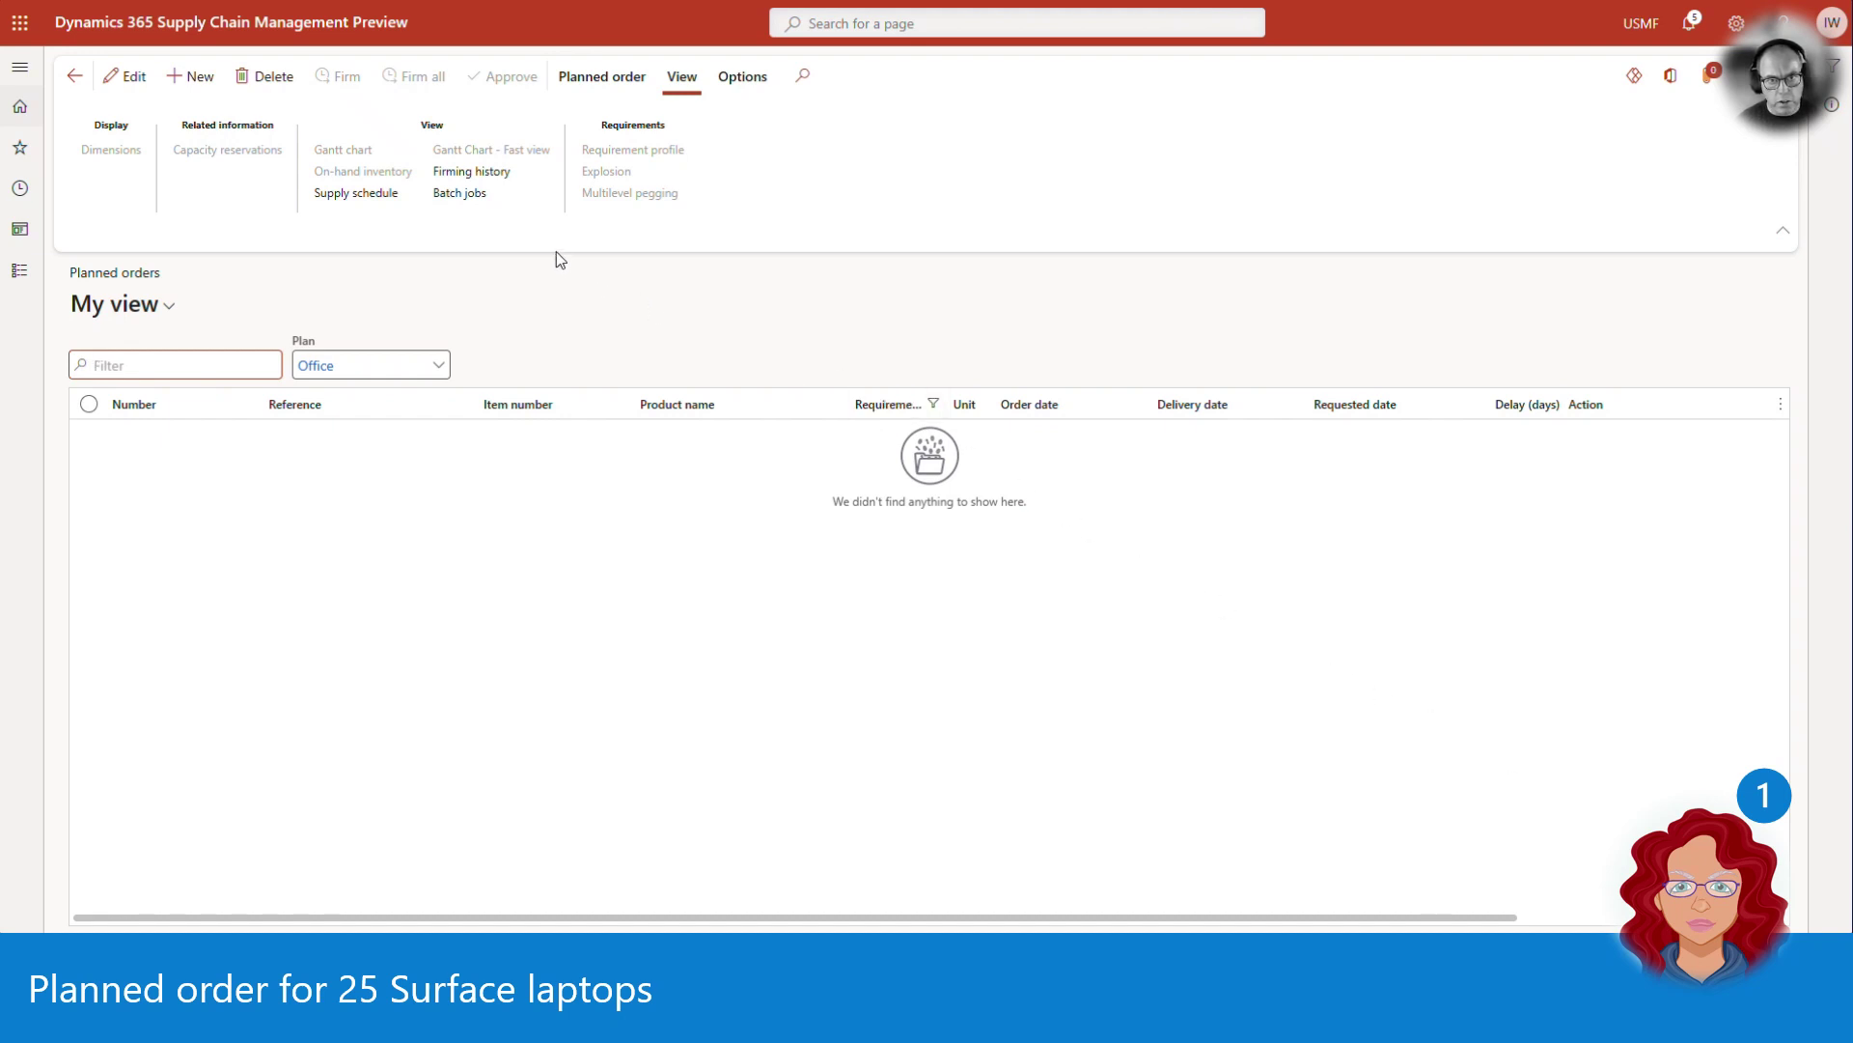
click(488, 173)
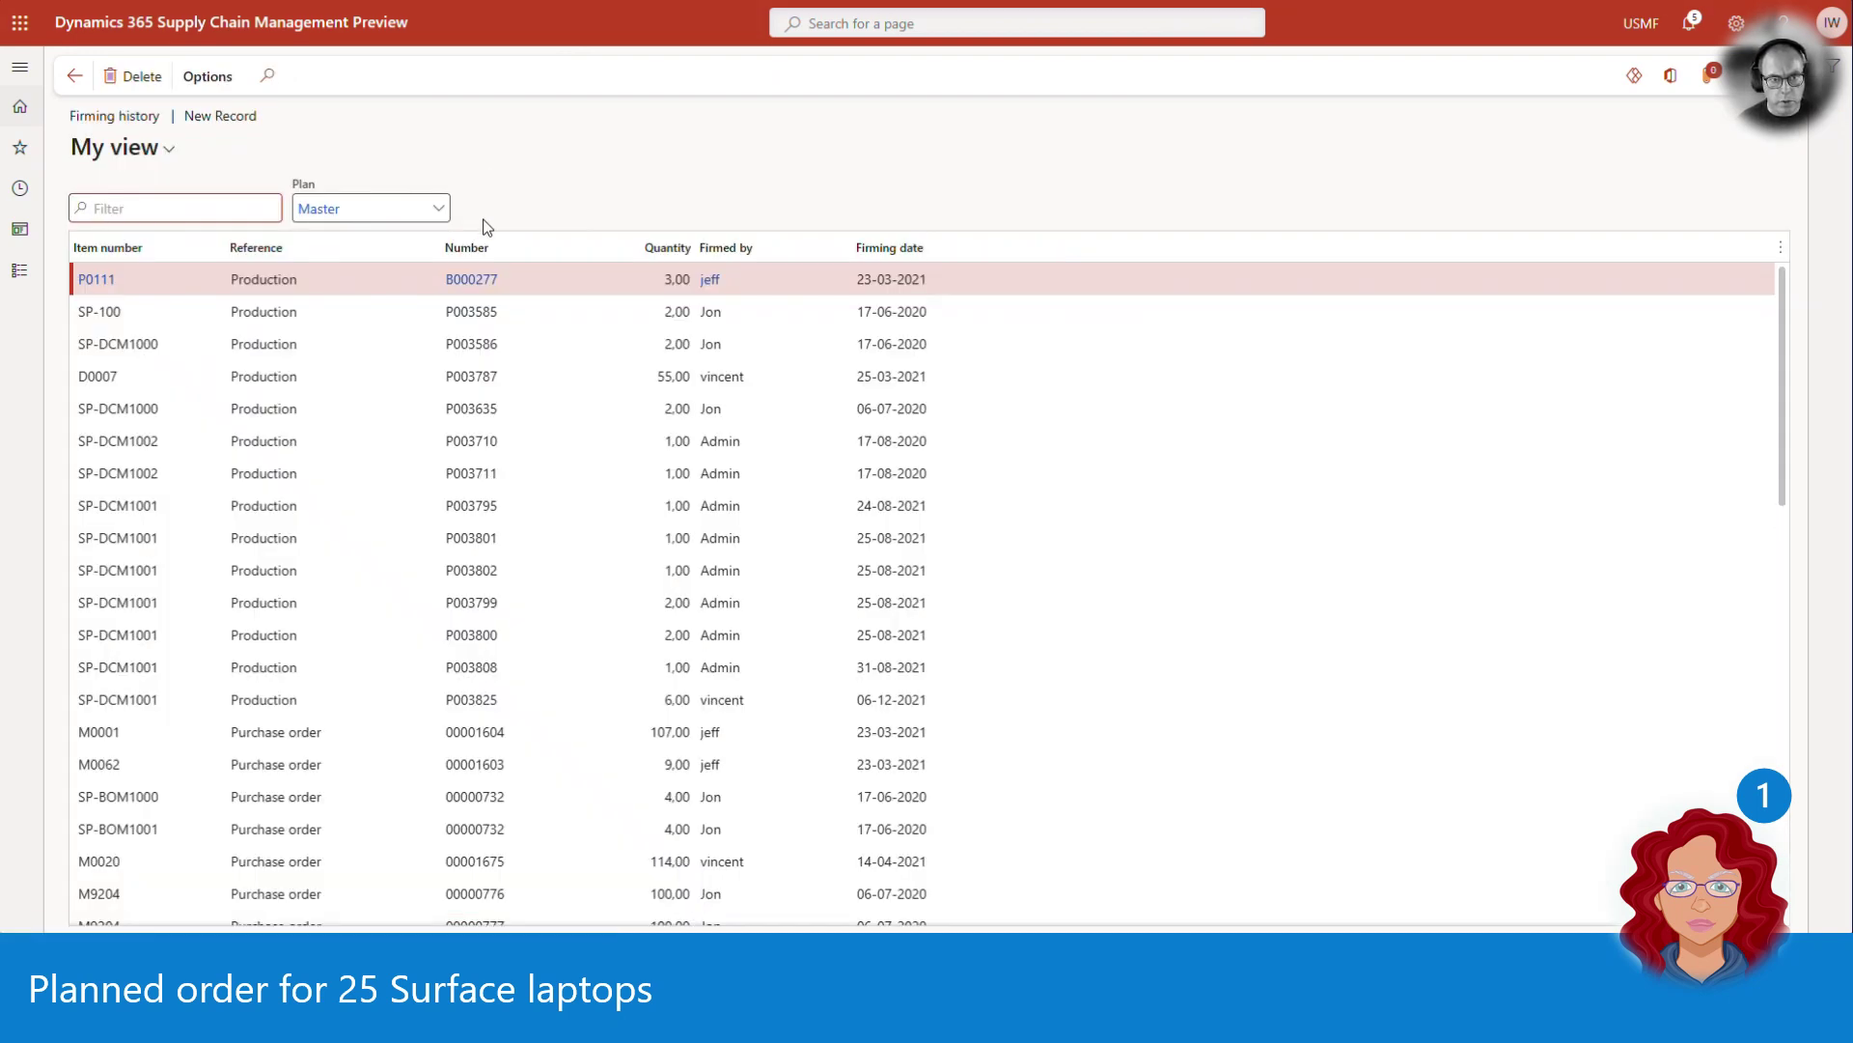
click(442, 210)
click(441, 211)
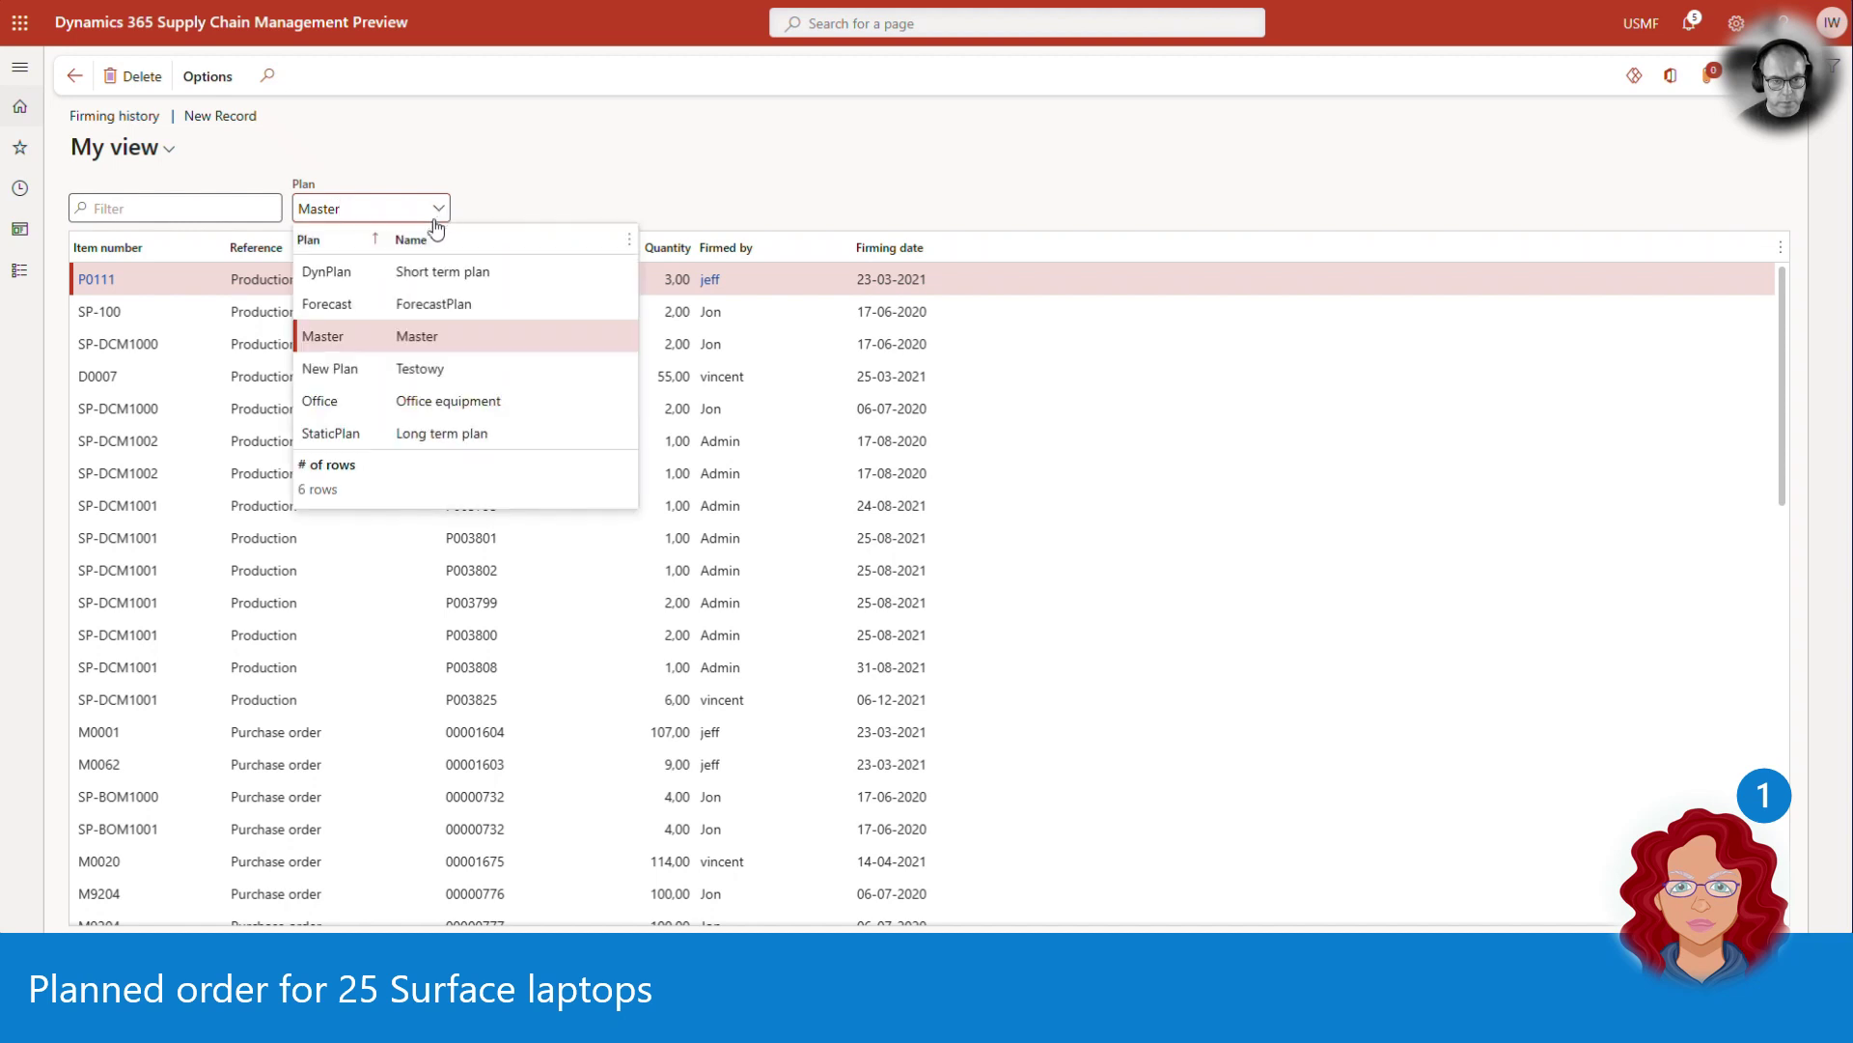
click(392, 406)
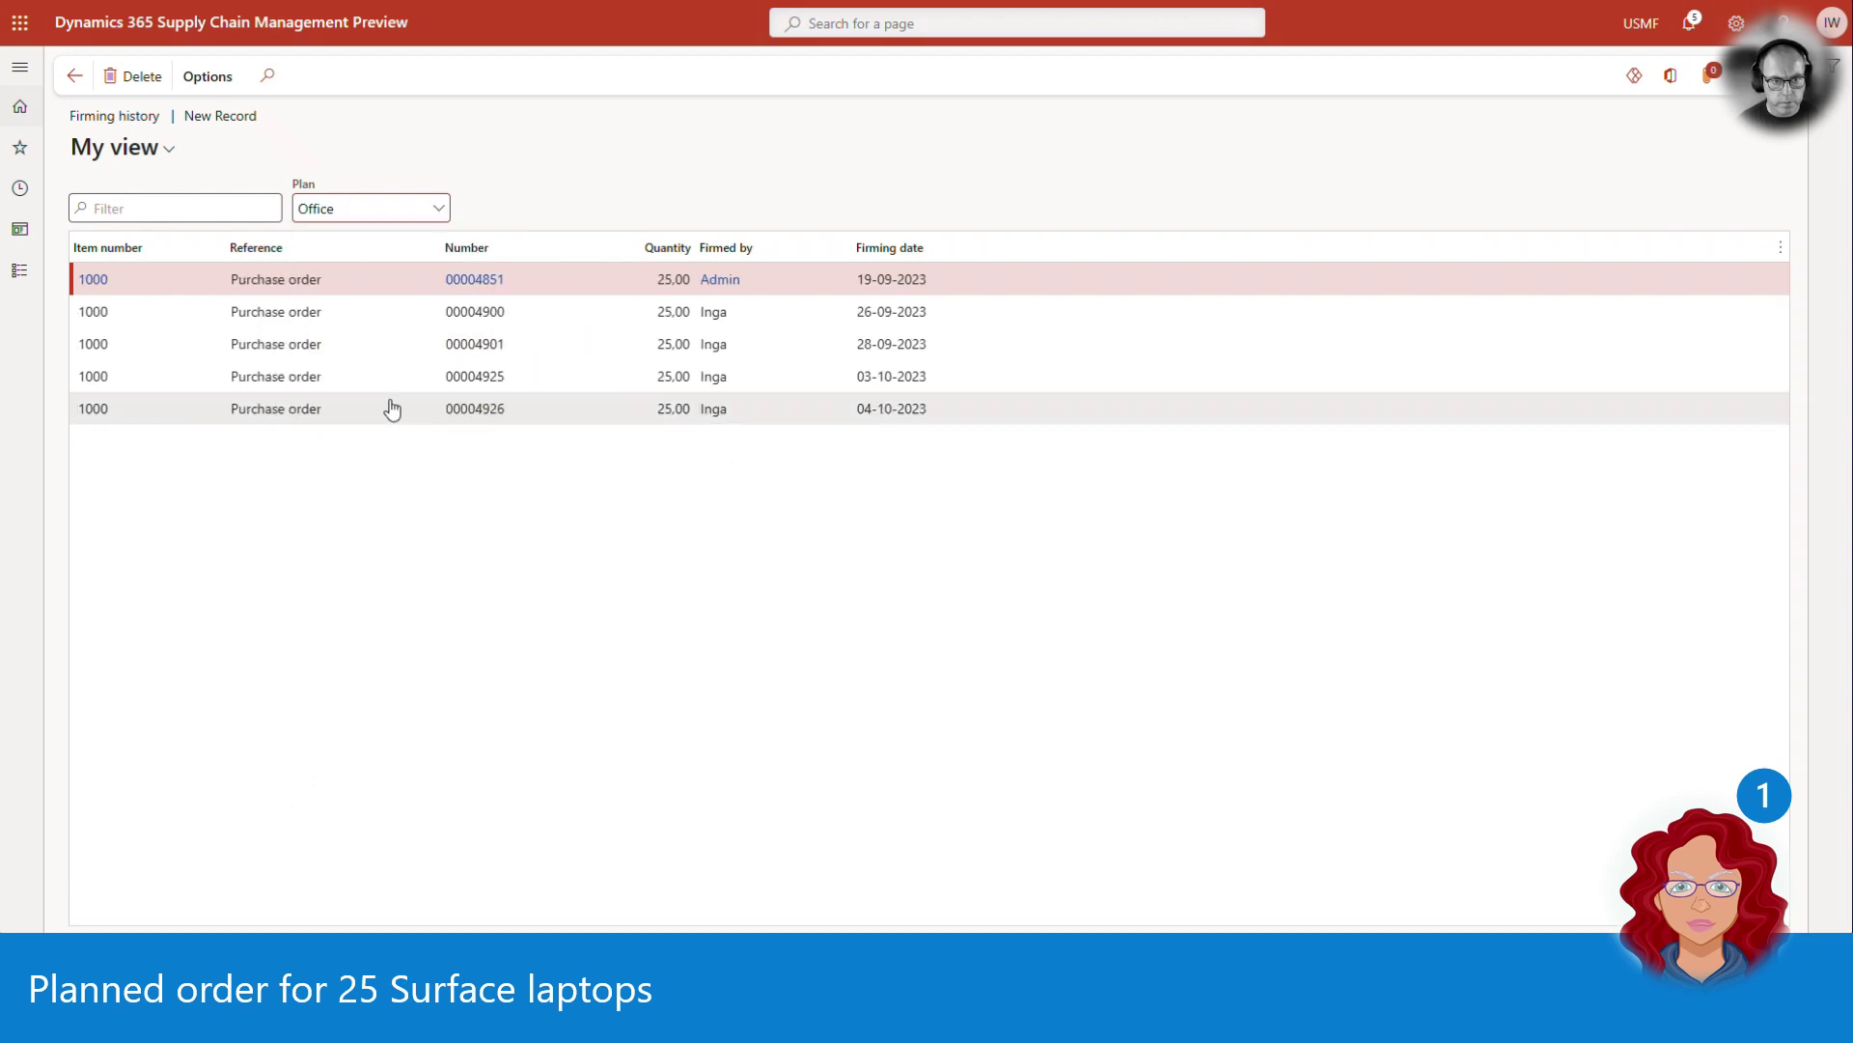
Step: Open the purchase order firmed on 04-10-2023 from the firming history and send it to the vendor for confirmation
click(380, 415)
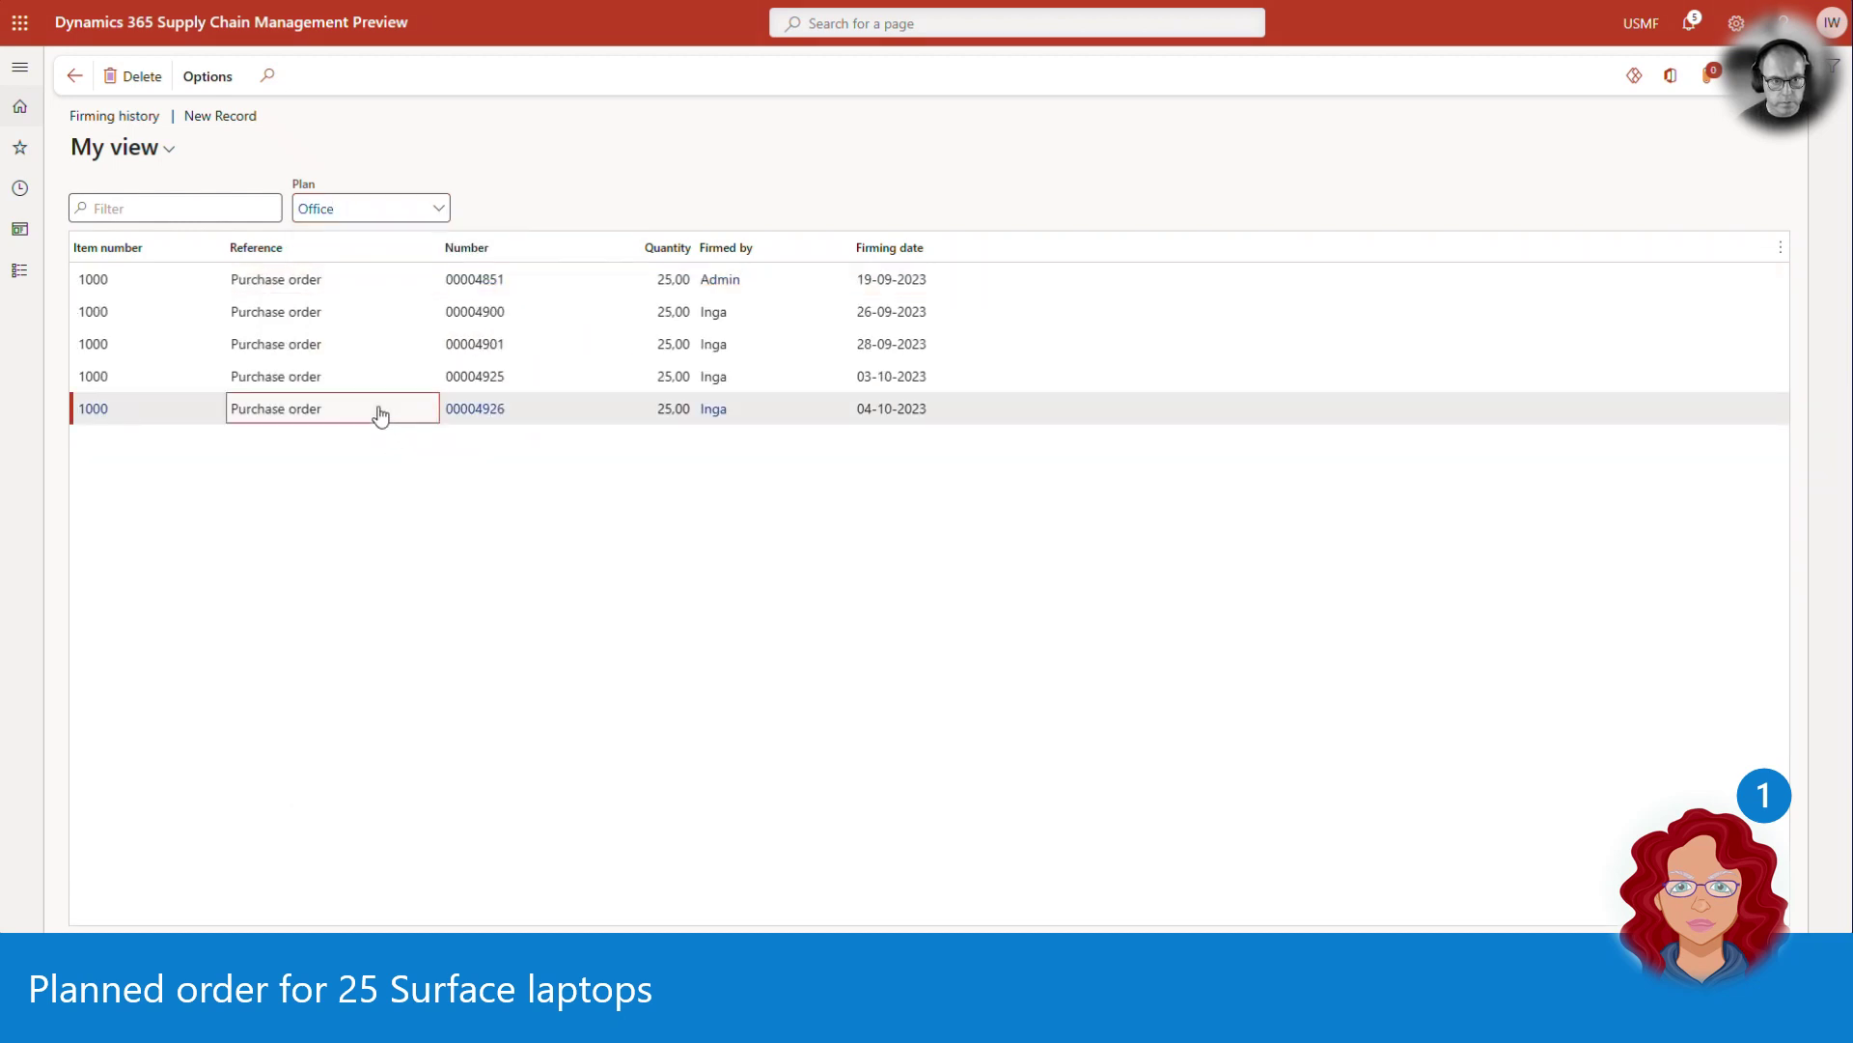
click(495, 413)
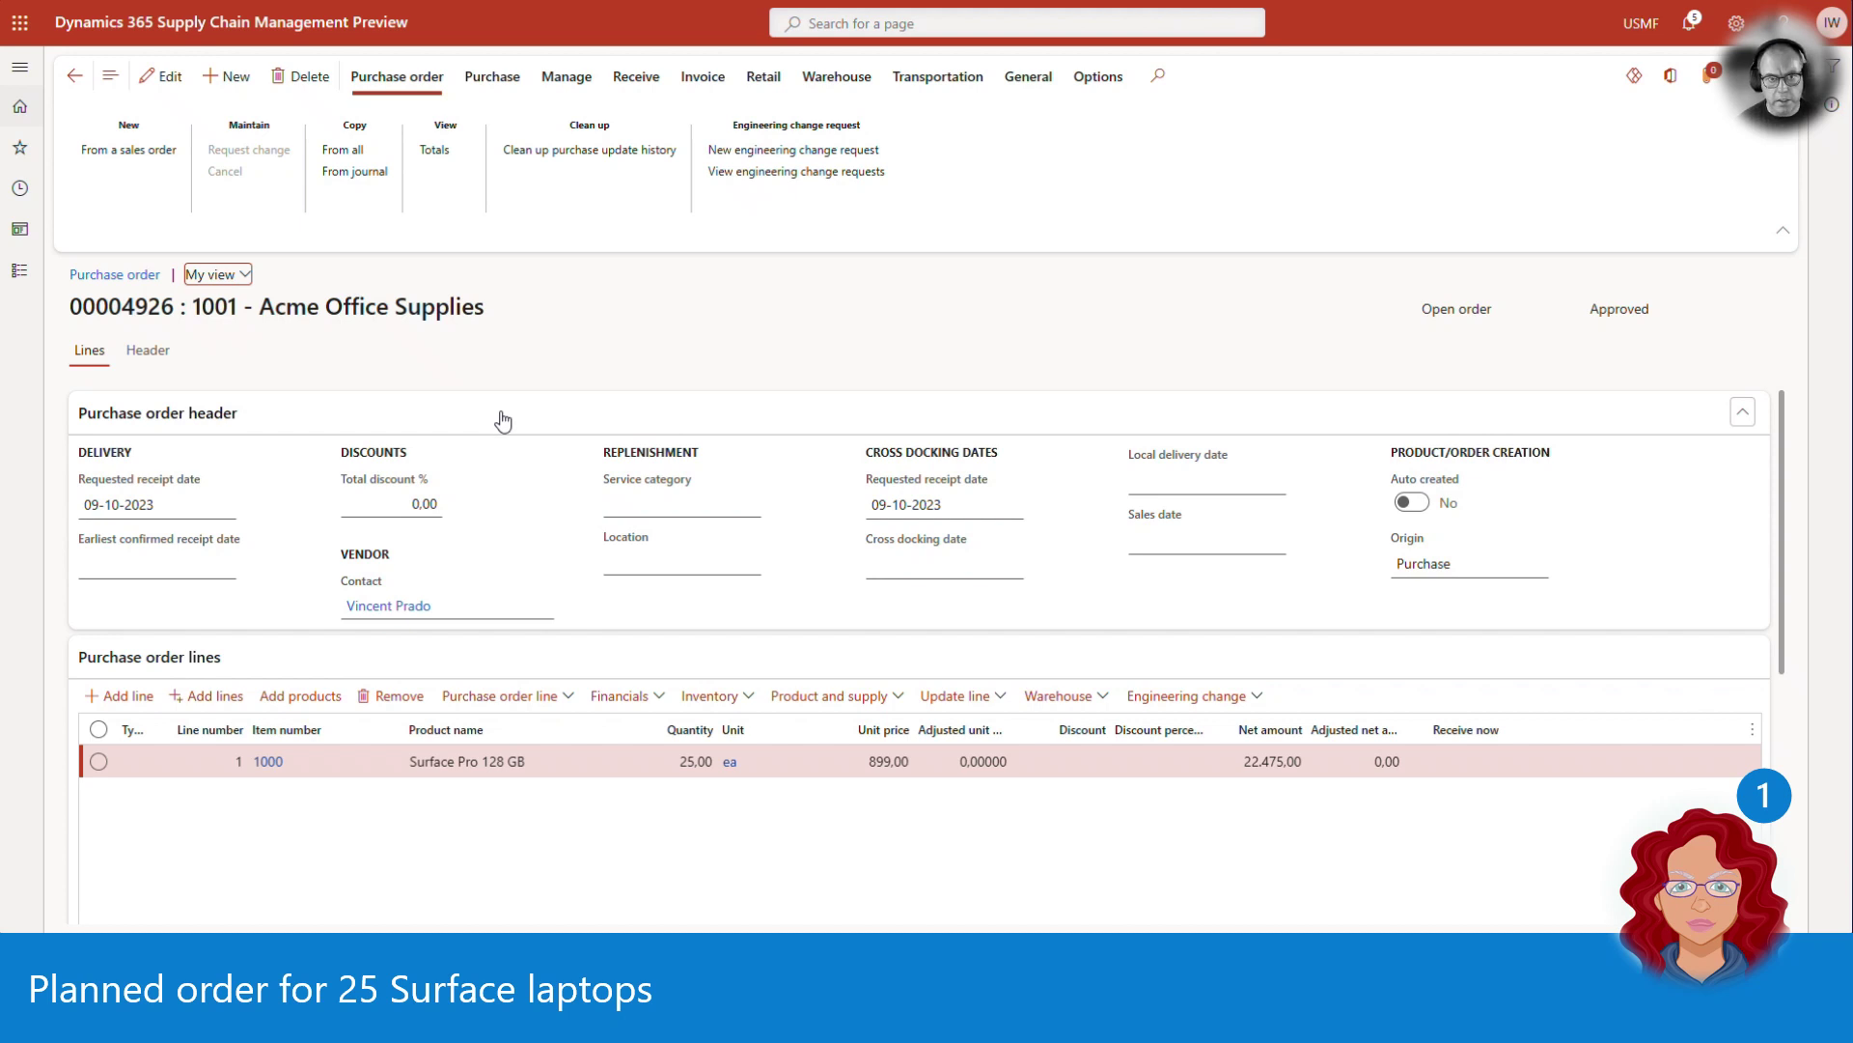
click(494, 92)
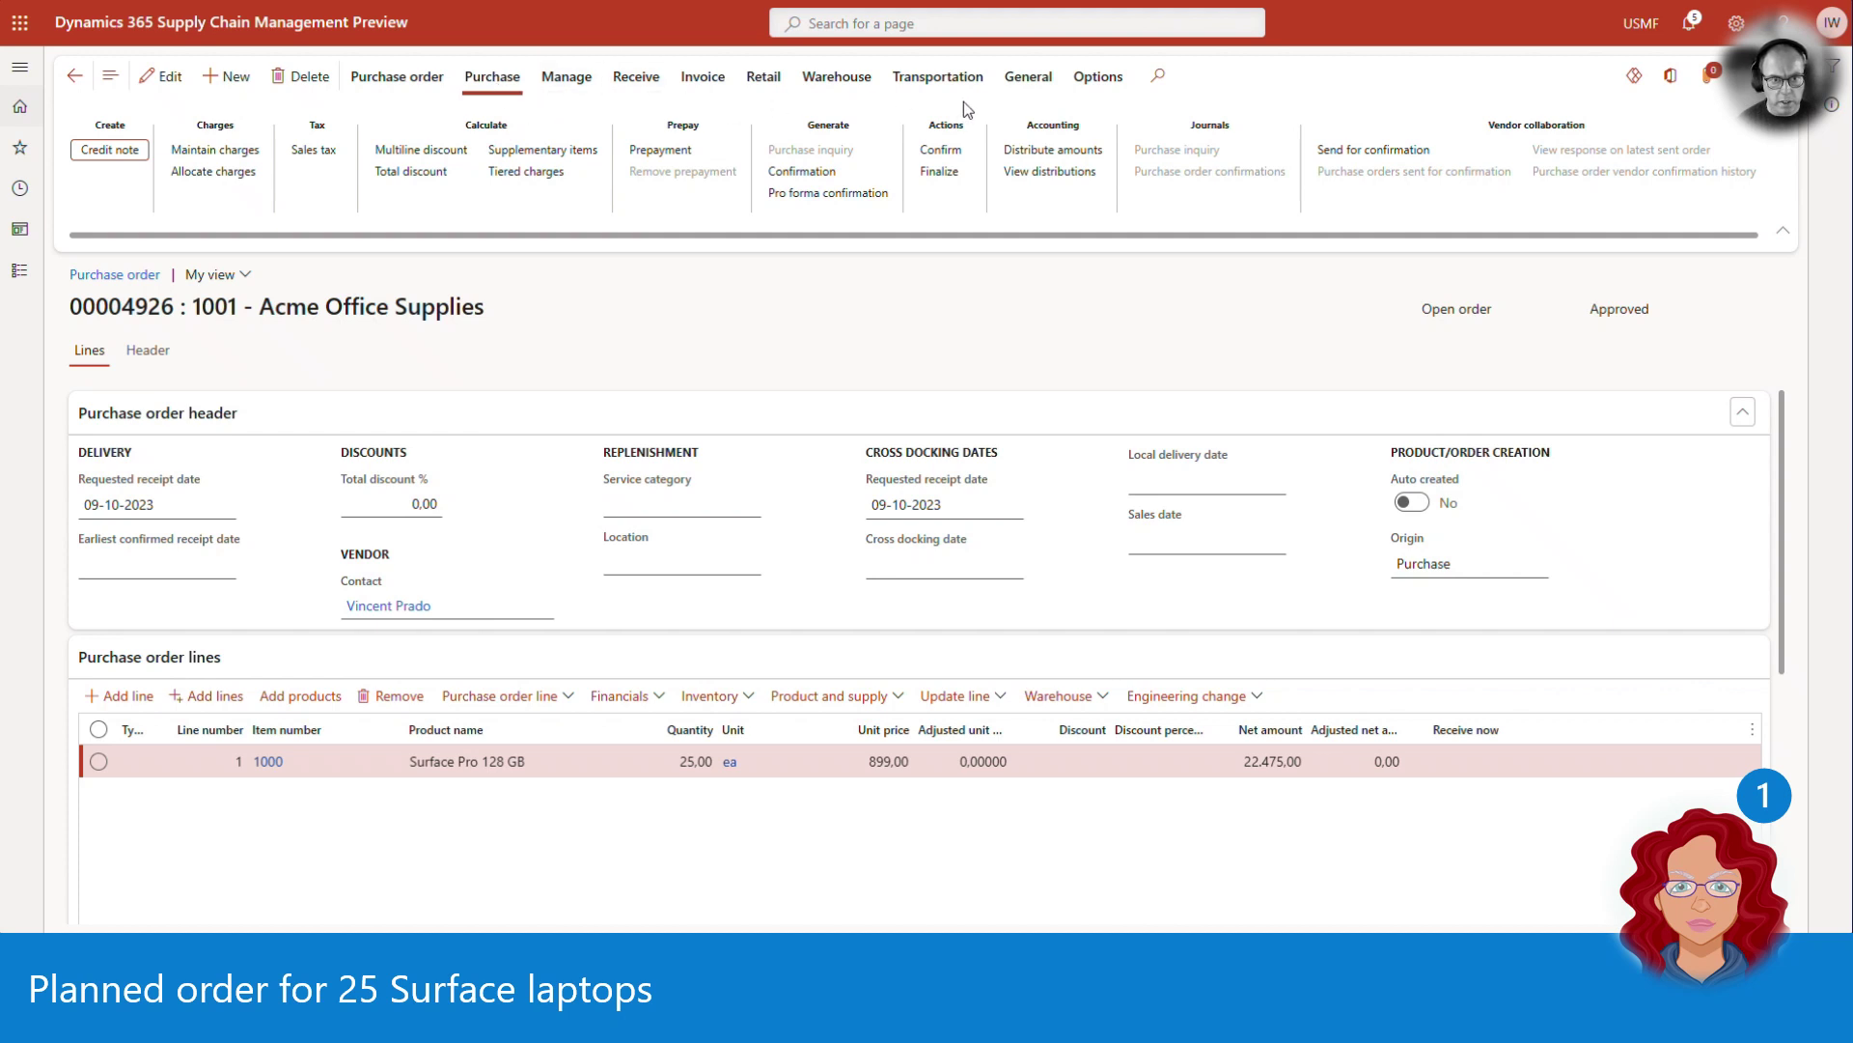
click(1347, 162)
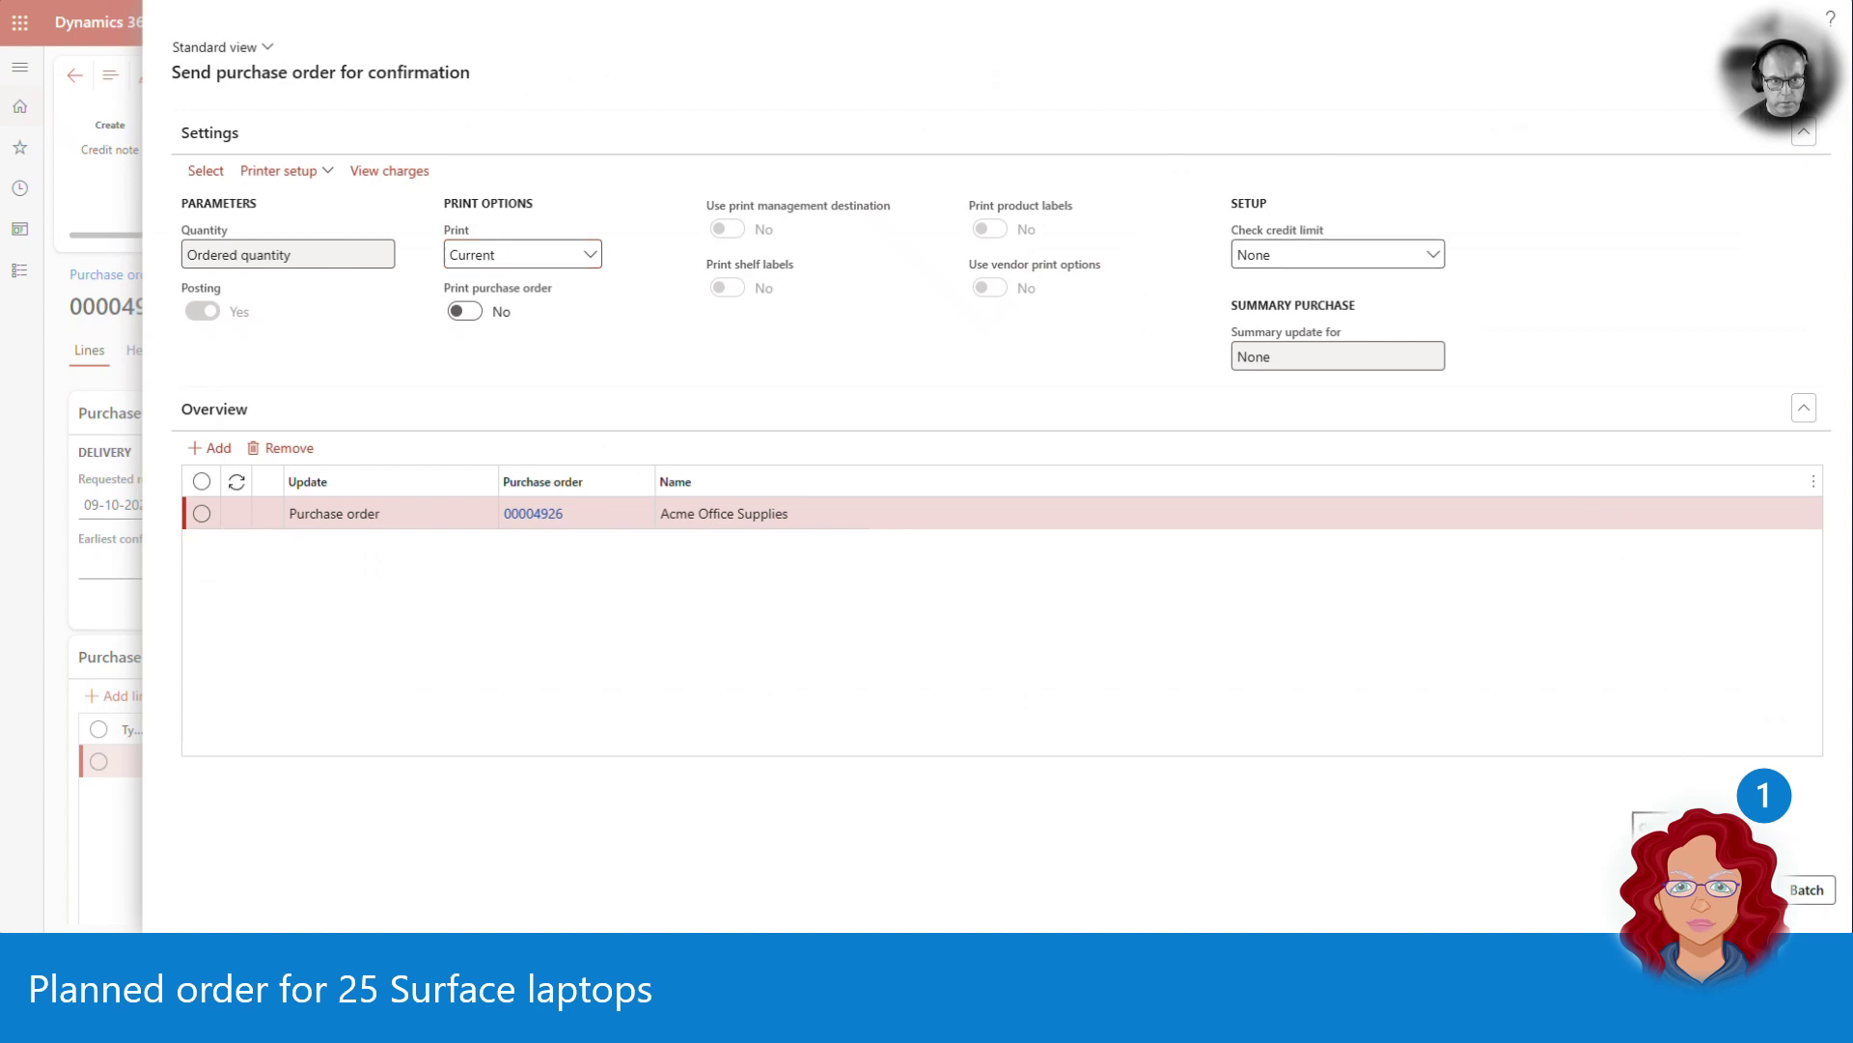
click(1667, 889)
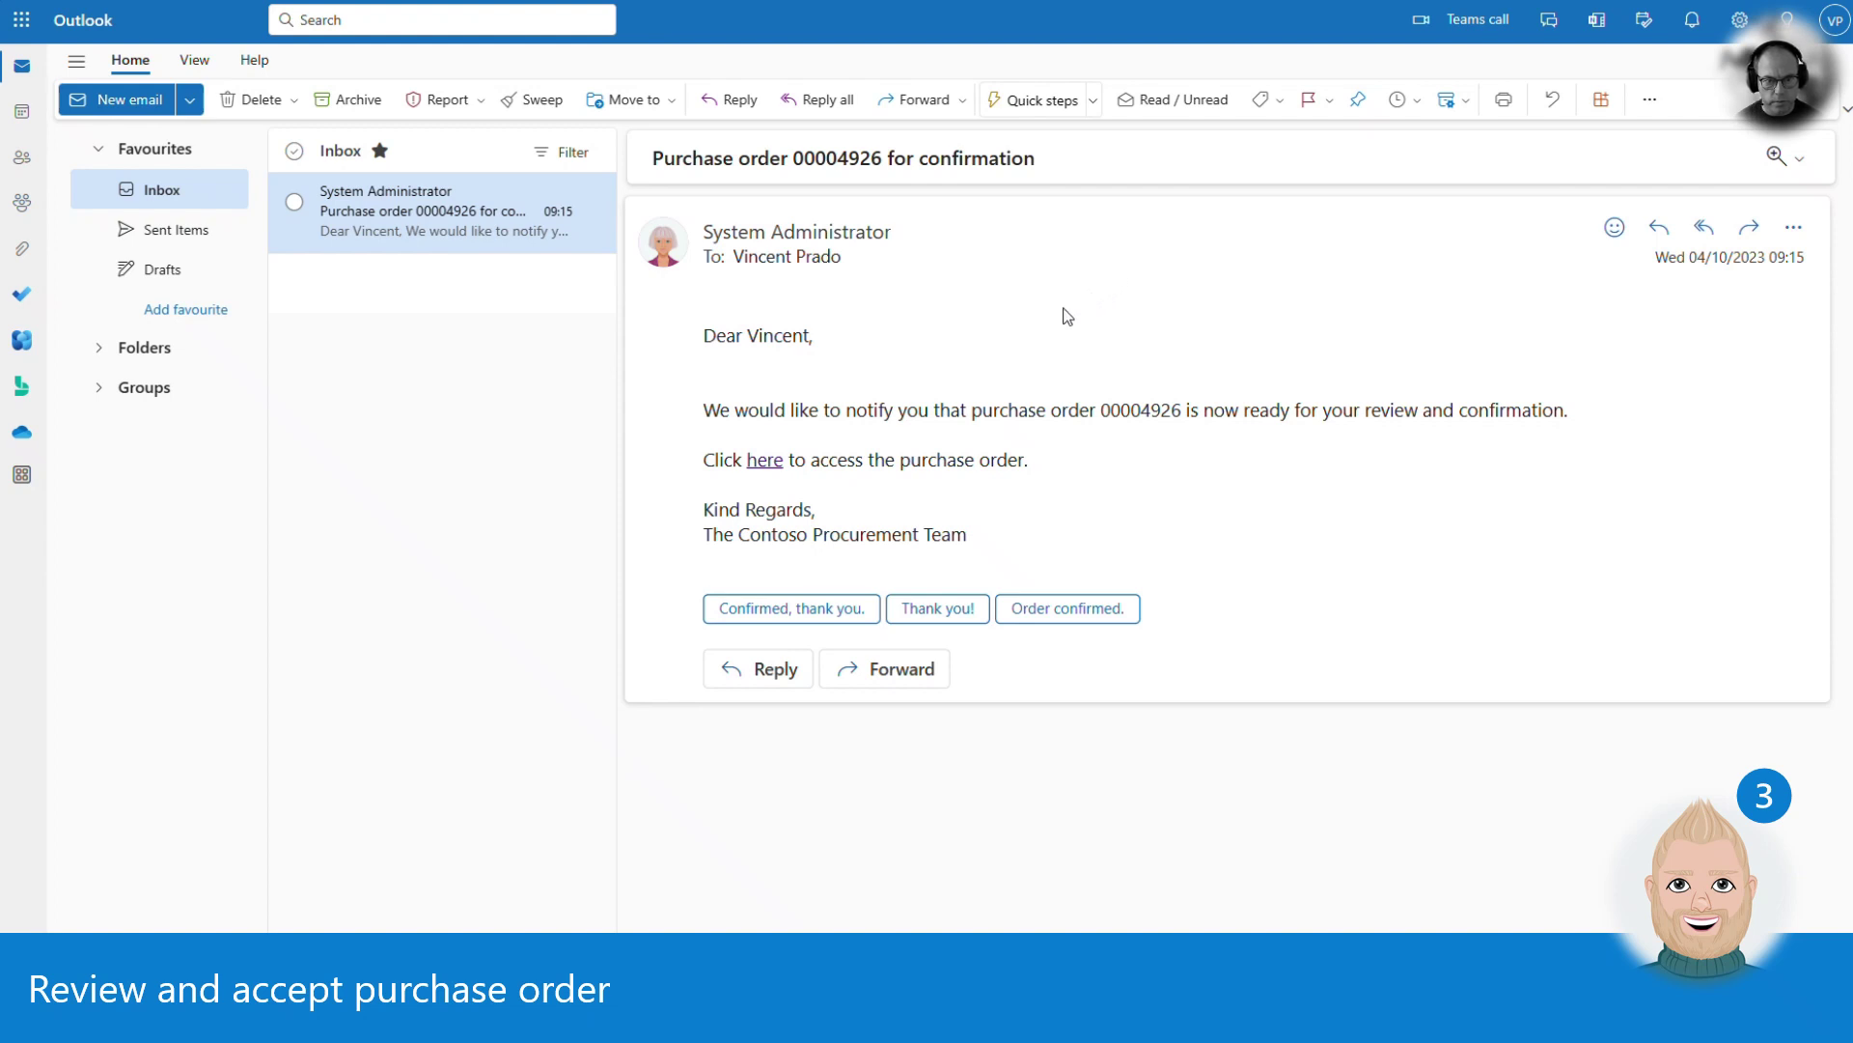
Step: From the Outlook notification, open the received purchase order and suggest a confirmed receipt date of 10/13/2023 without updating the lines
click(766, 462)
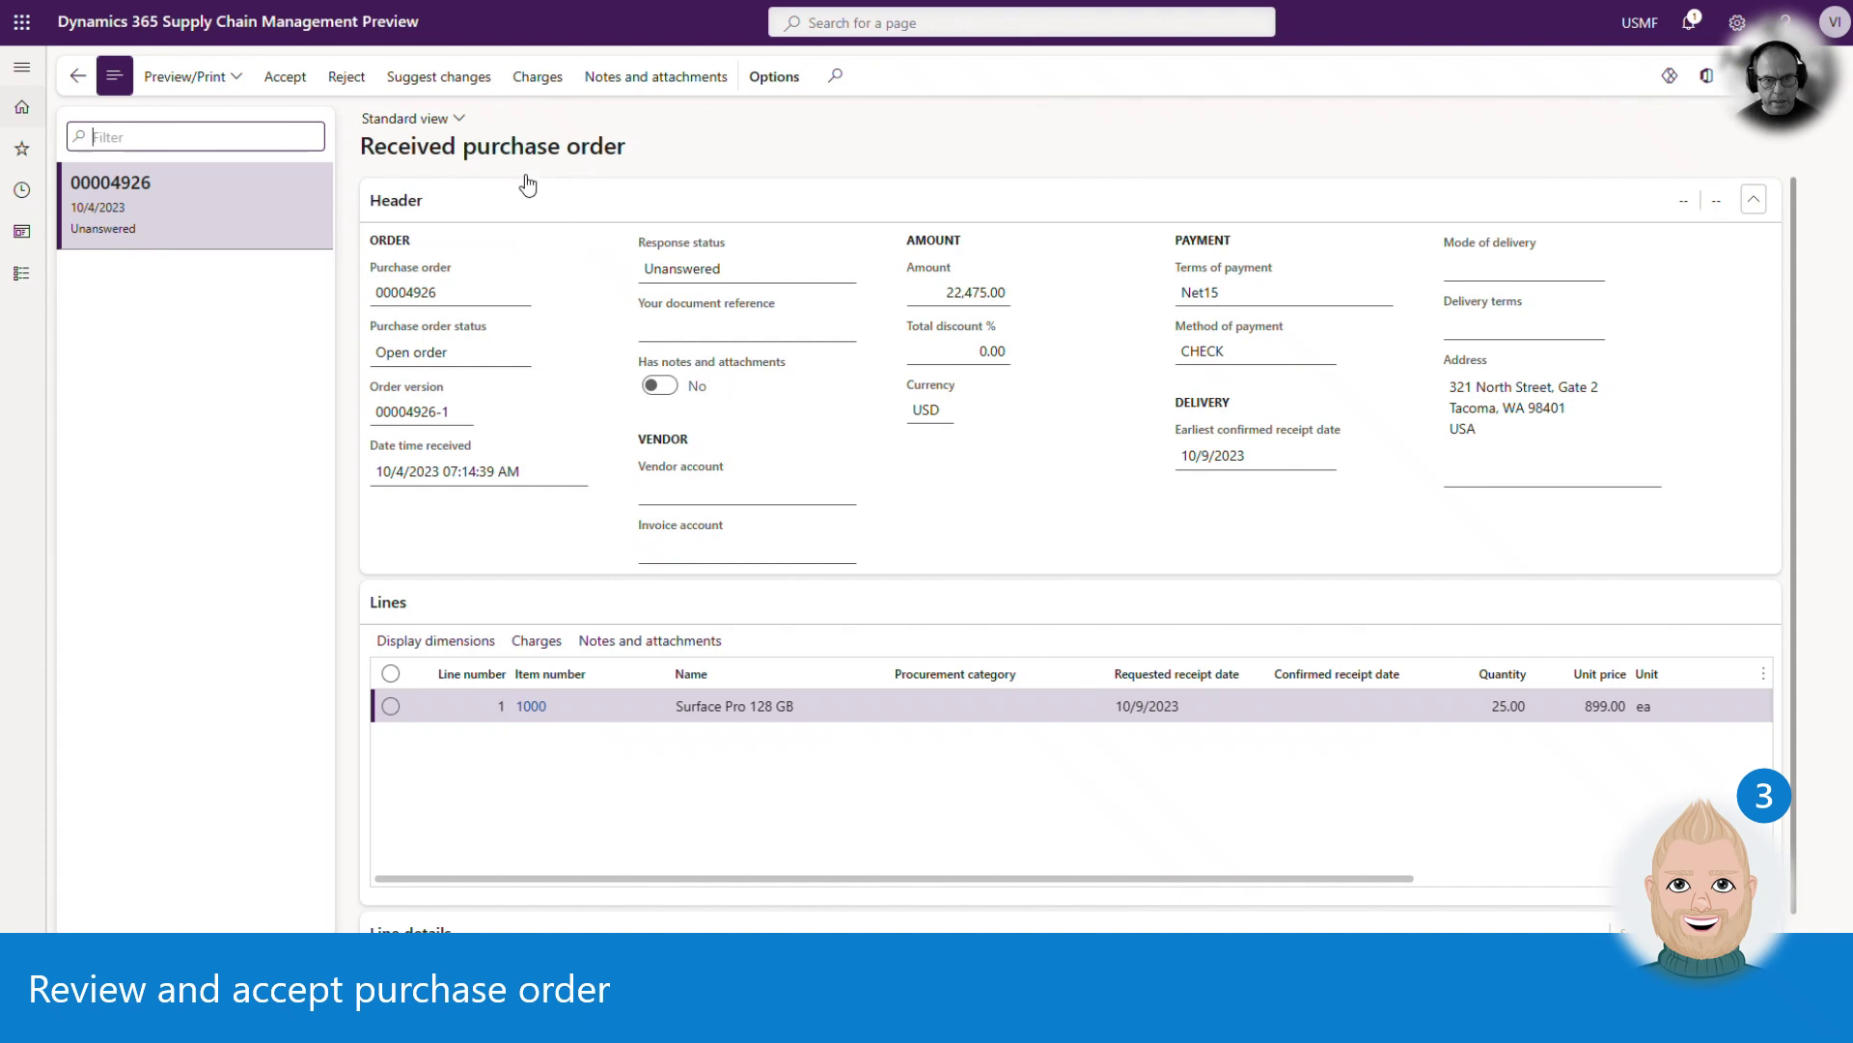
click(440, 85)
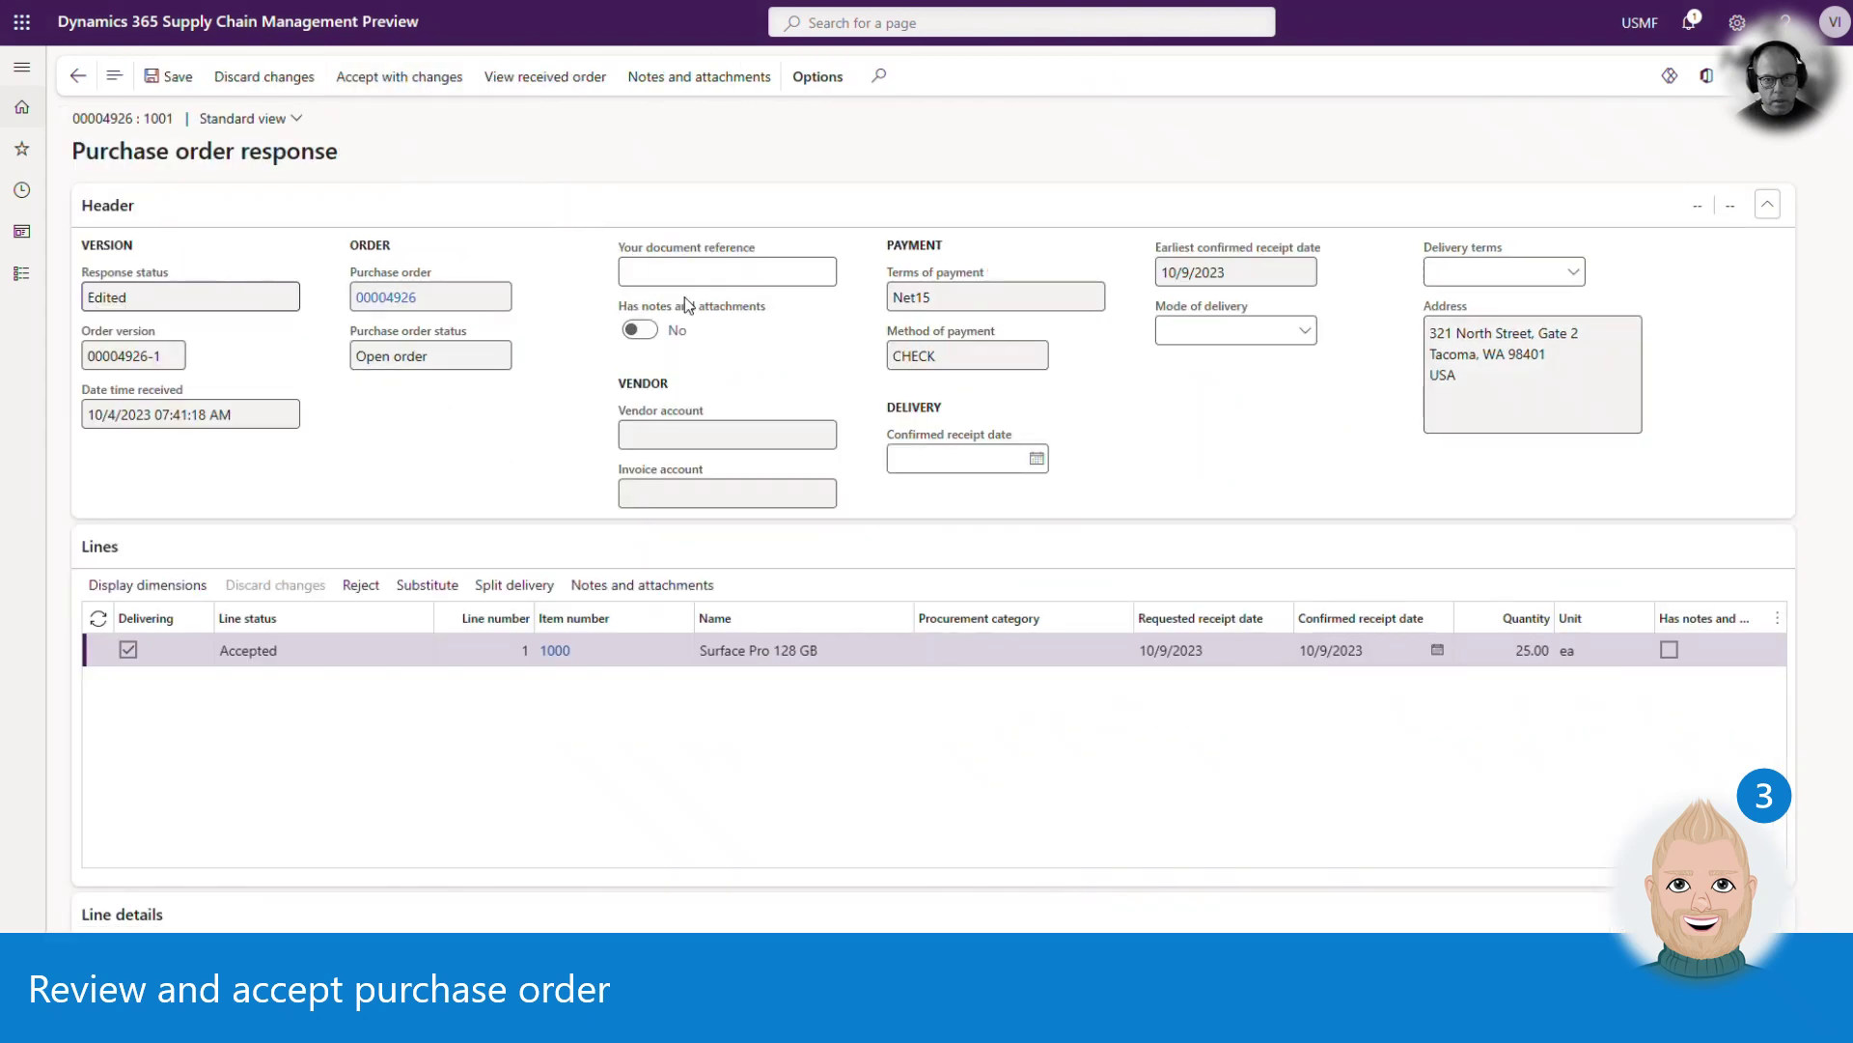
click(1037, 461)
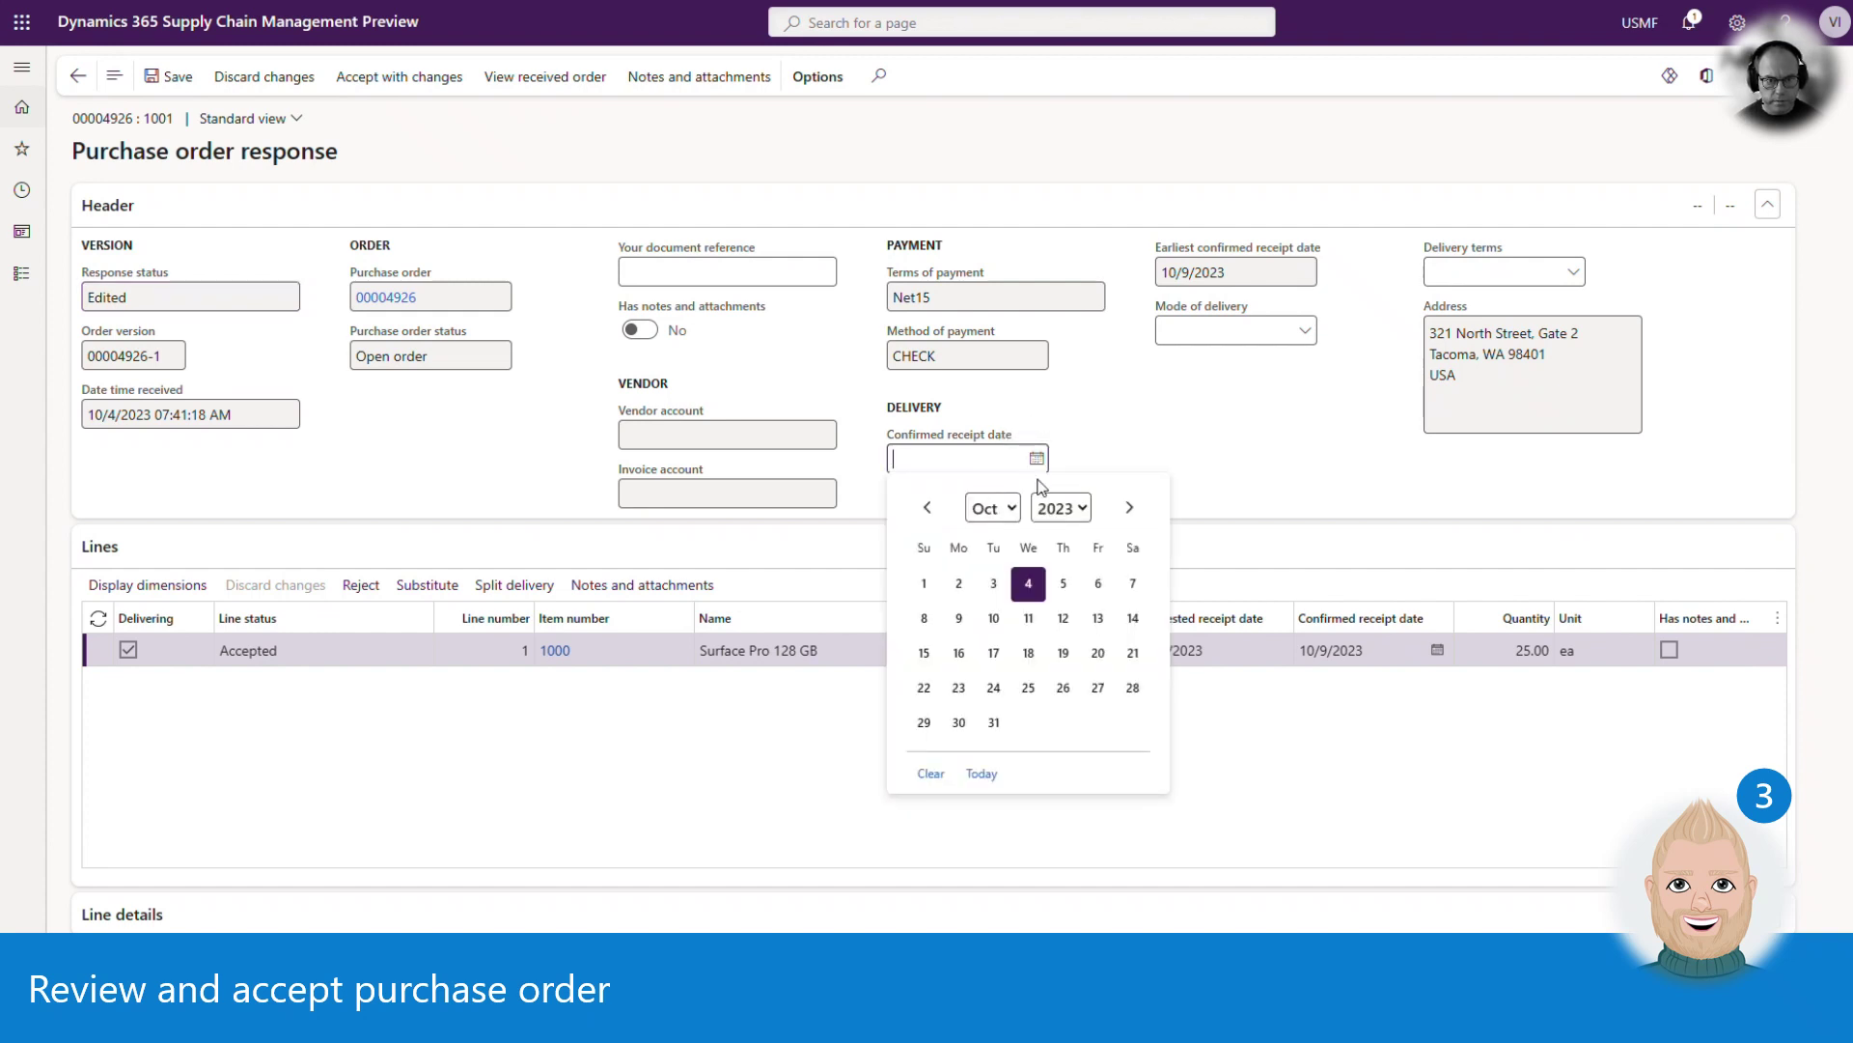
click(1097, 619)
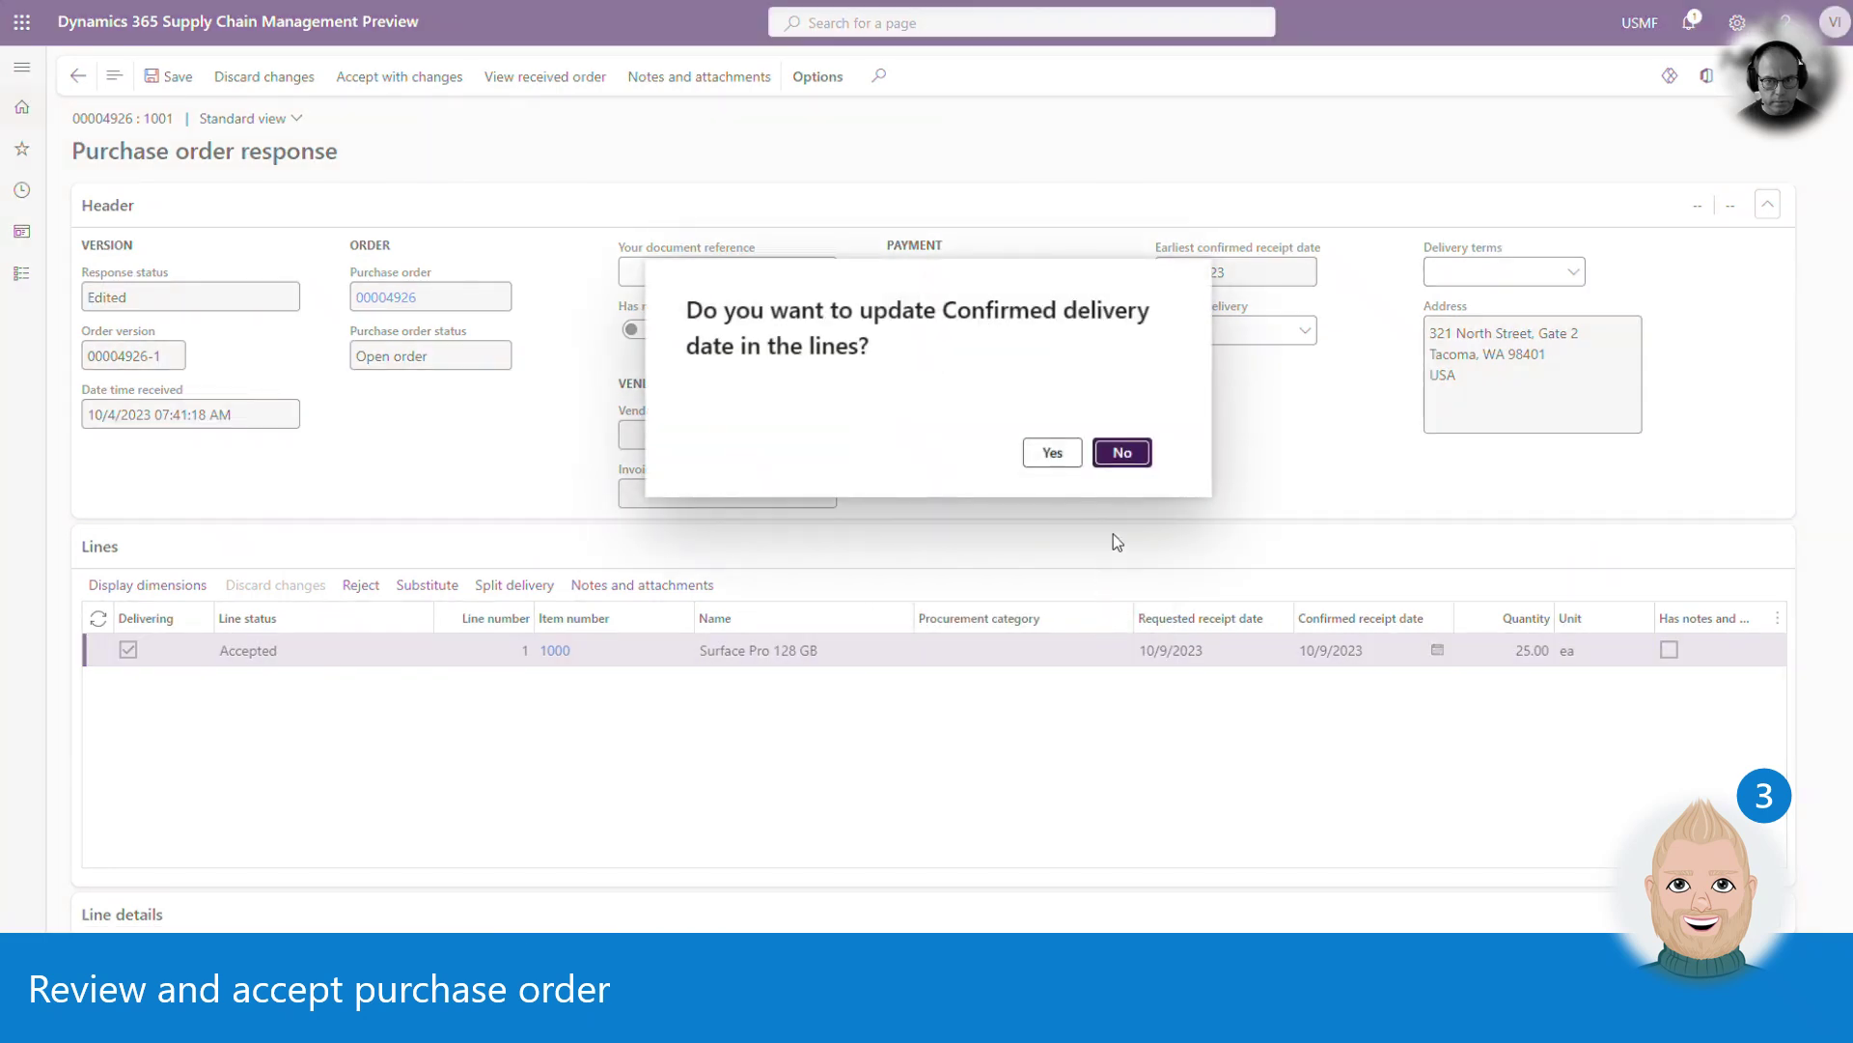
click(1120, 459)
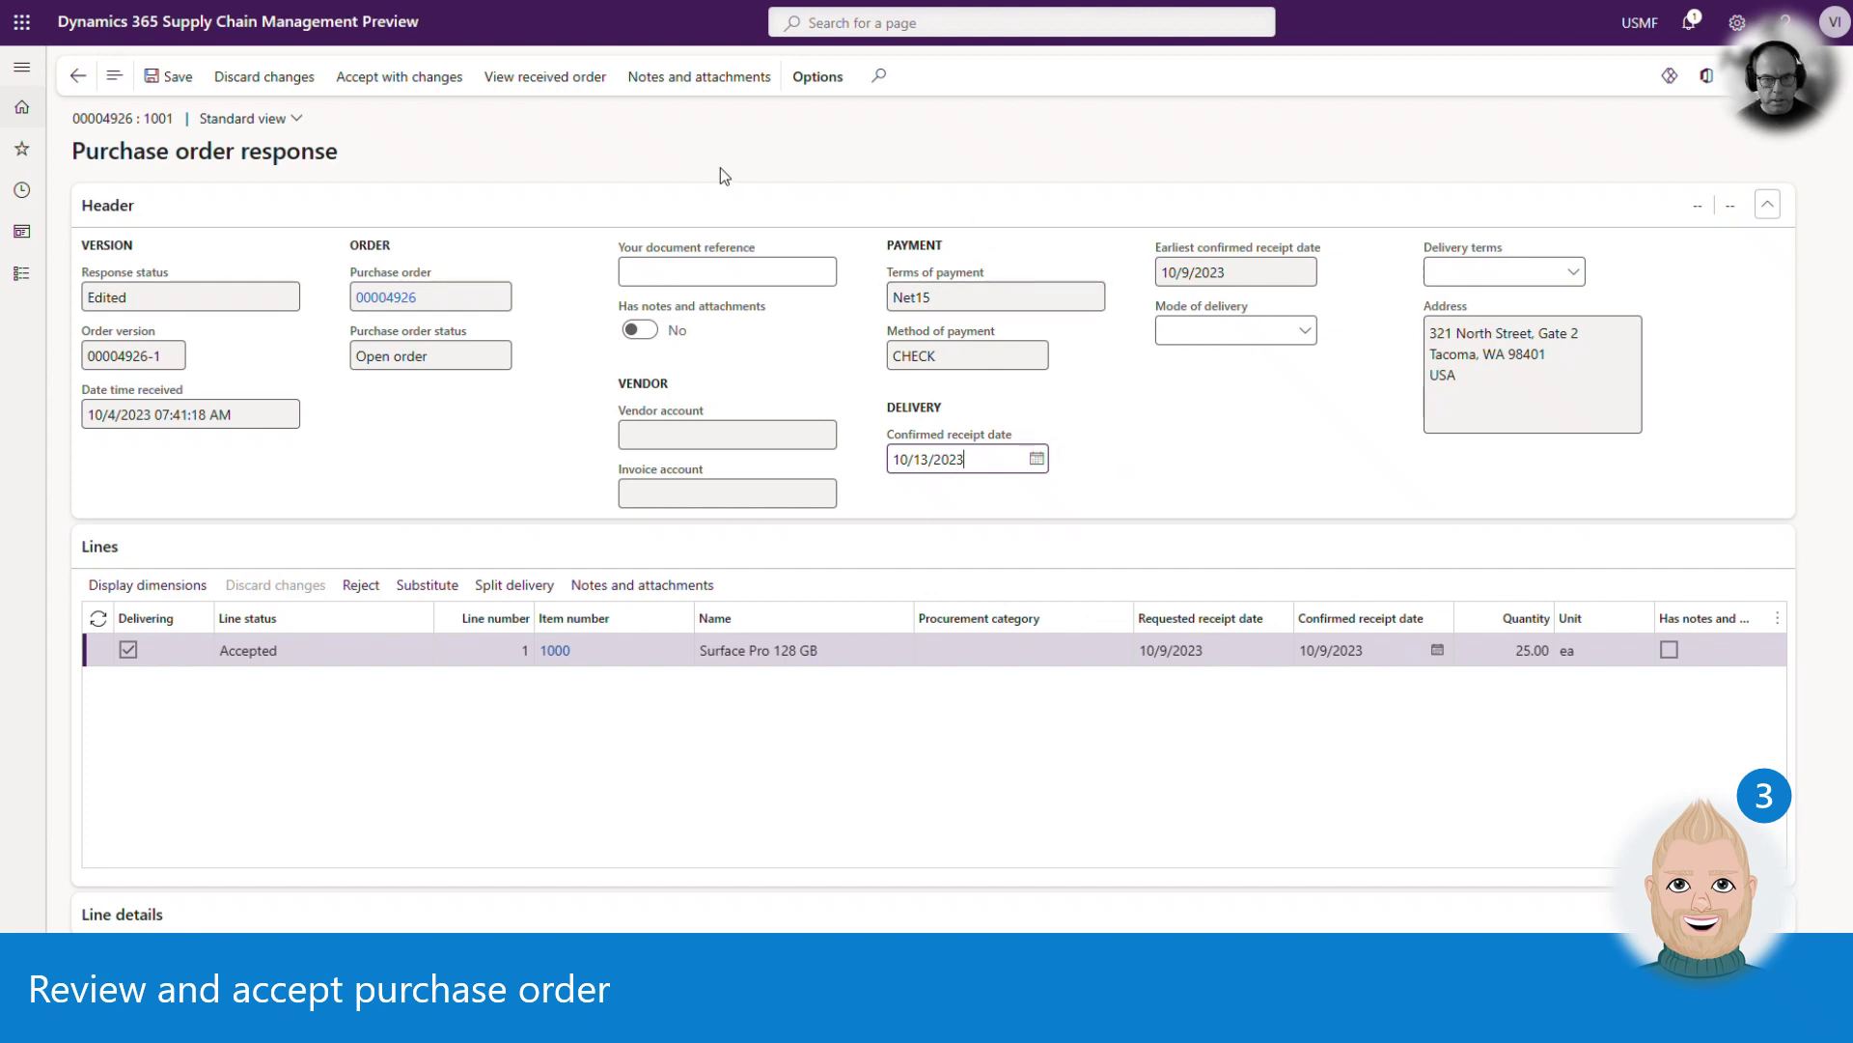
Step: Accept the purchase order with changes, adding the note "I am not able to deliver until 13 October 2023."
click(396, 89)
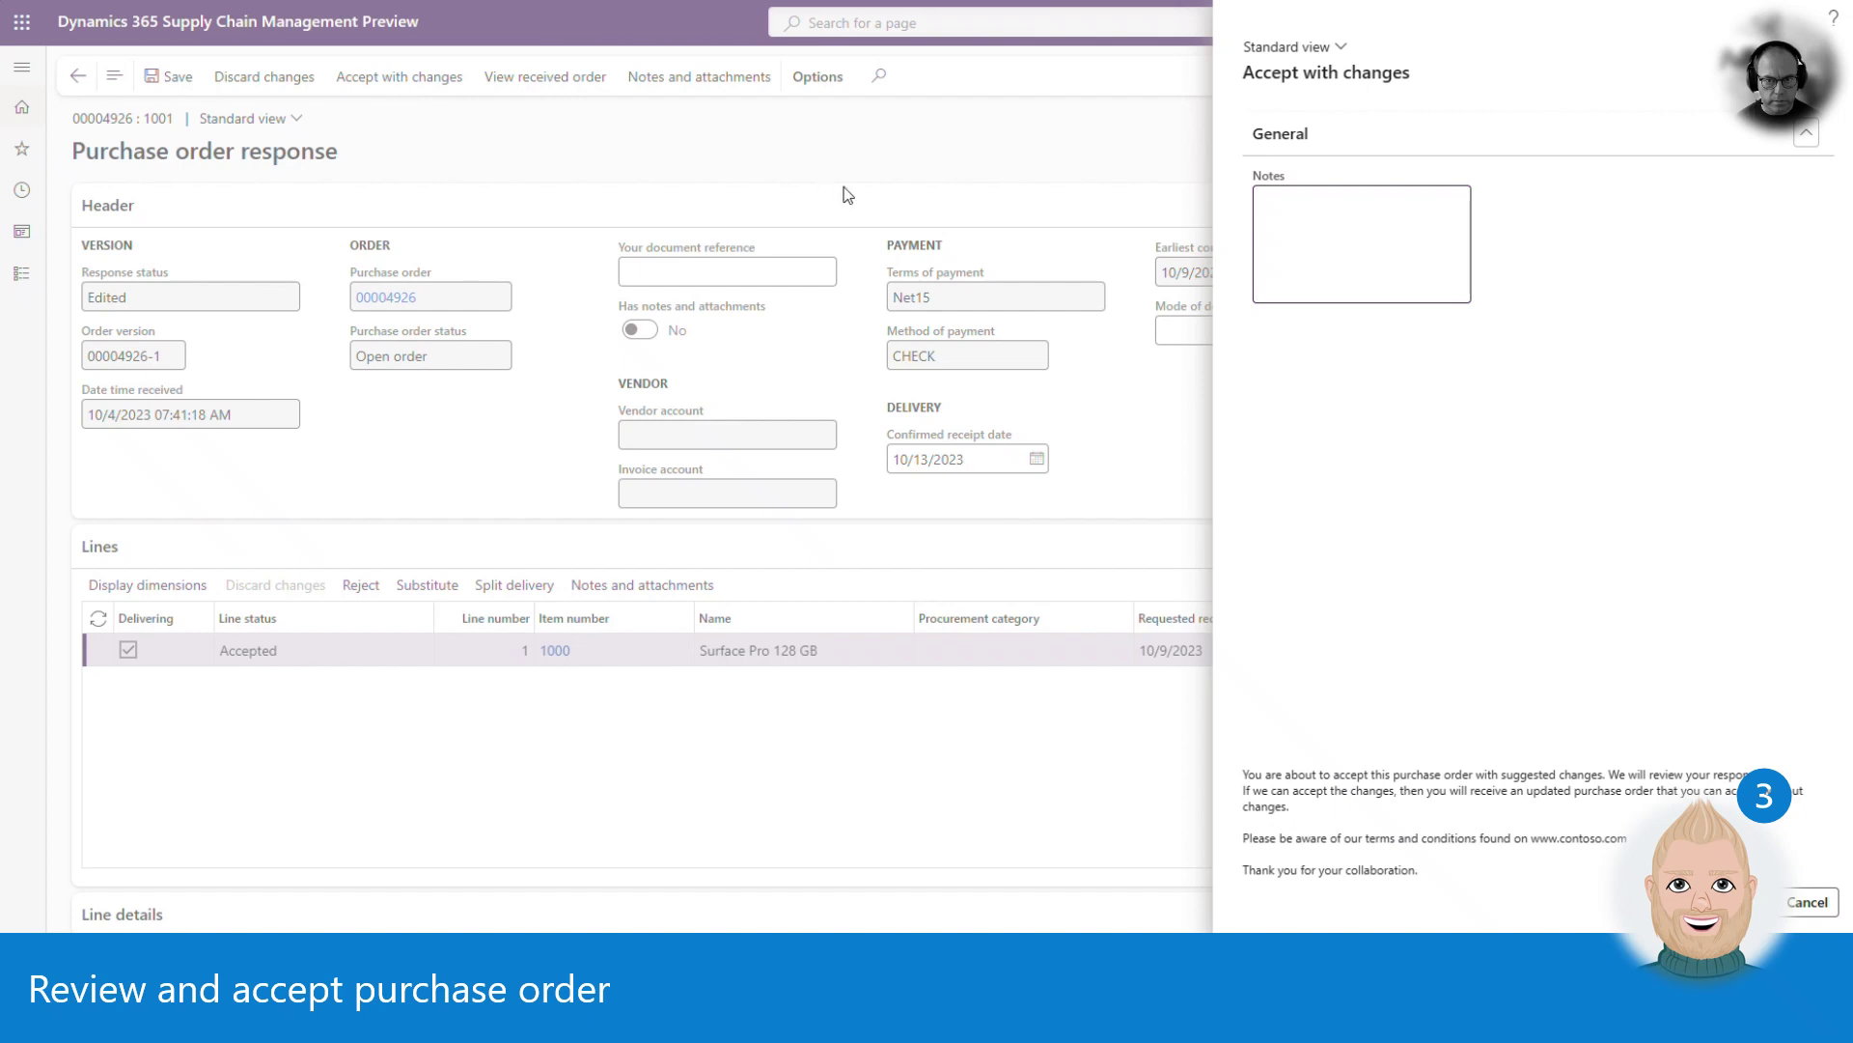
text(I)
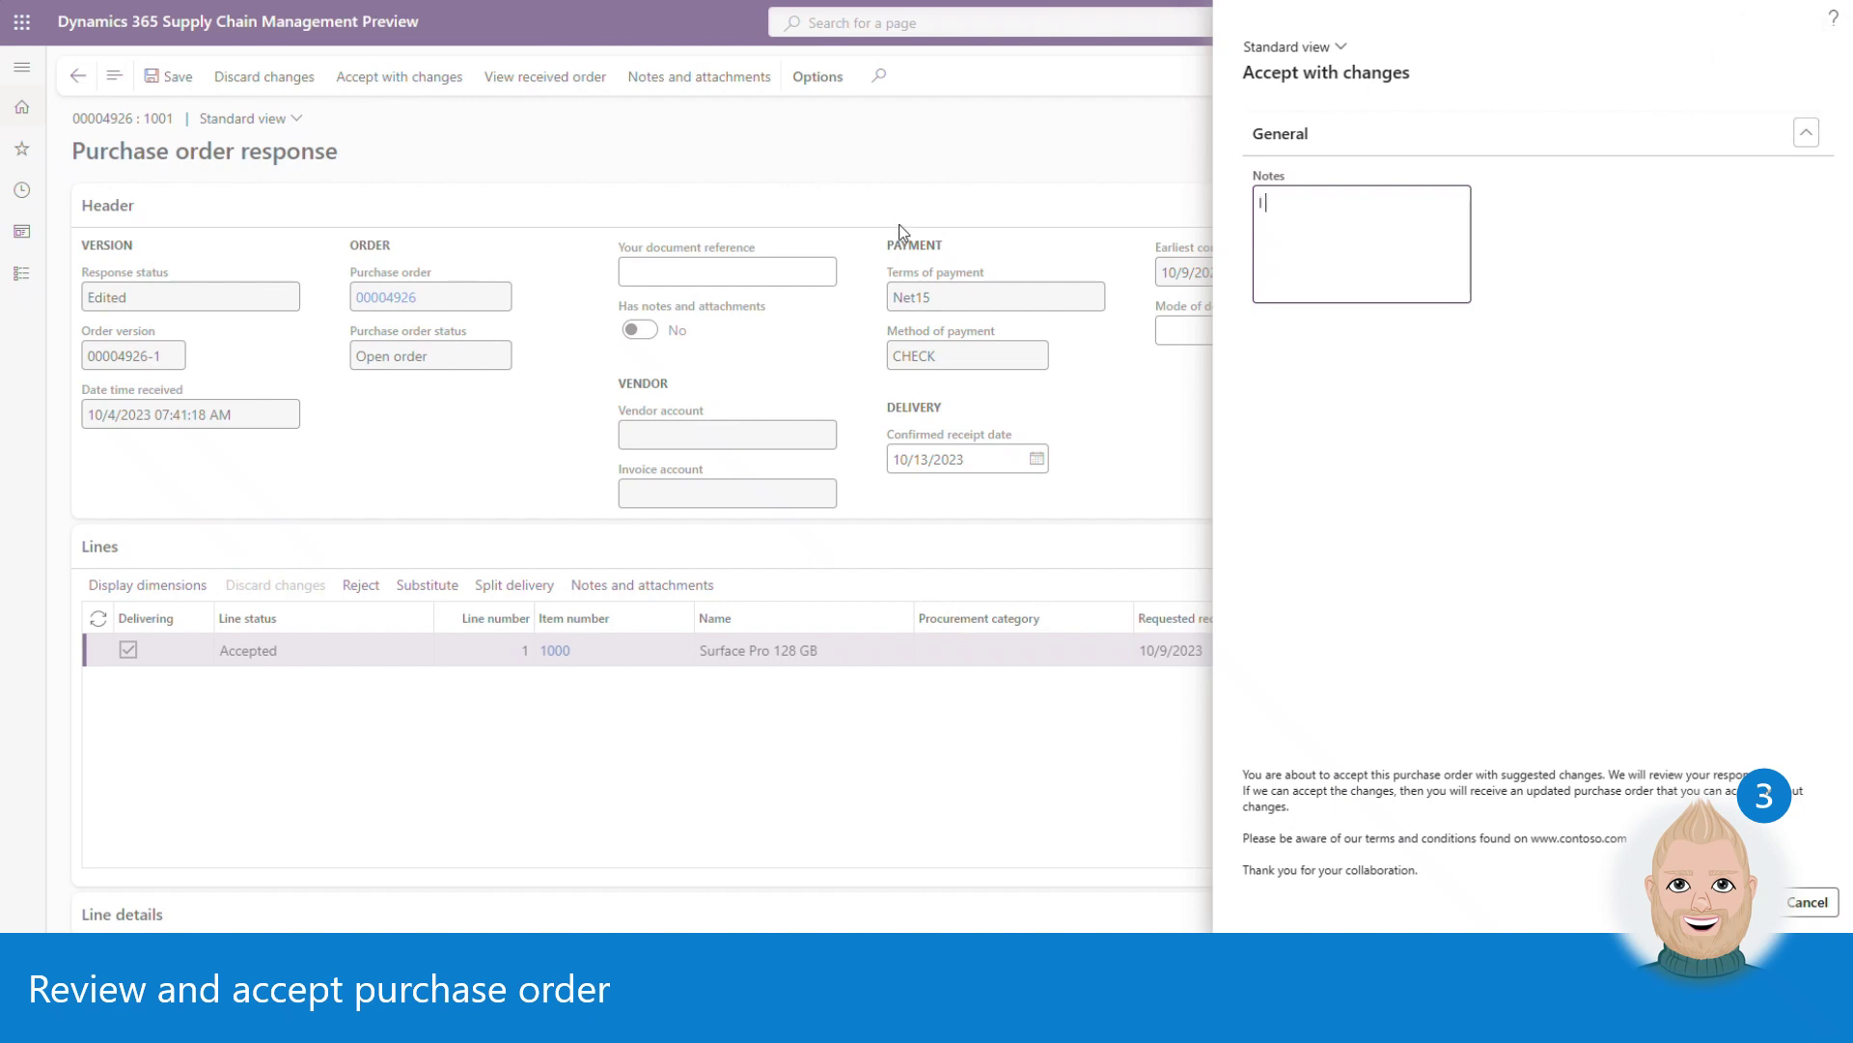
text( am not able to deliver until 13 October 202)
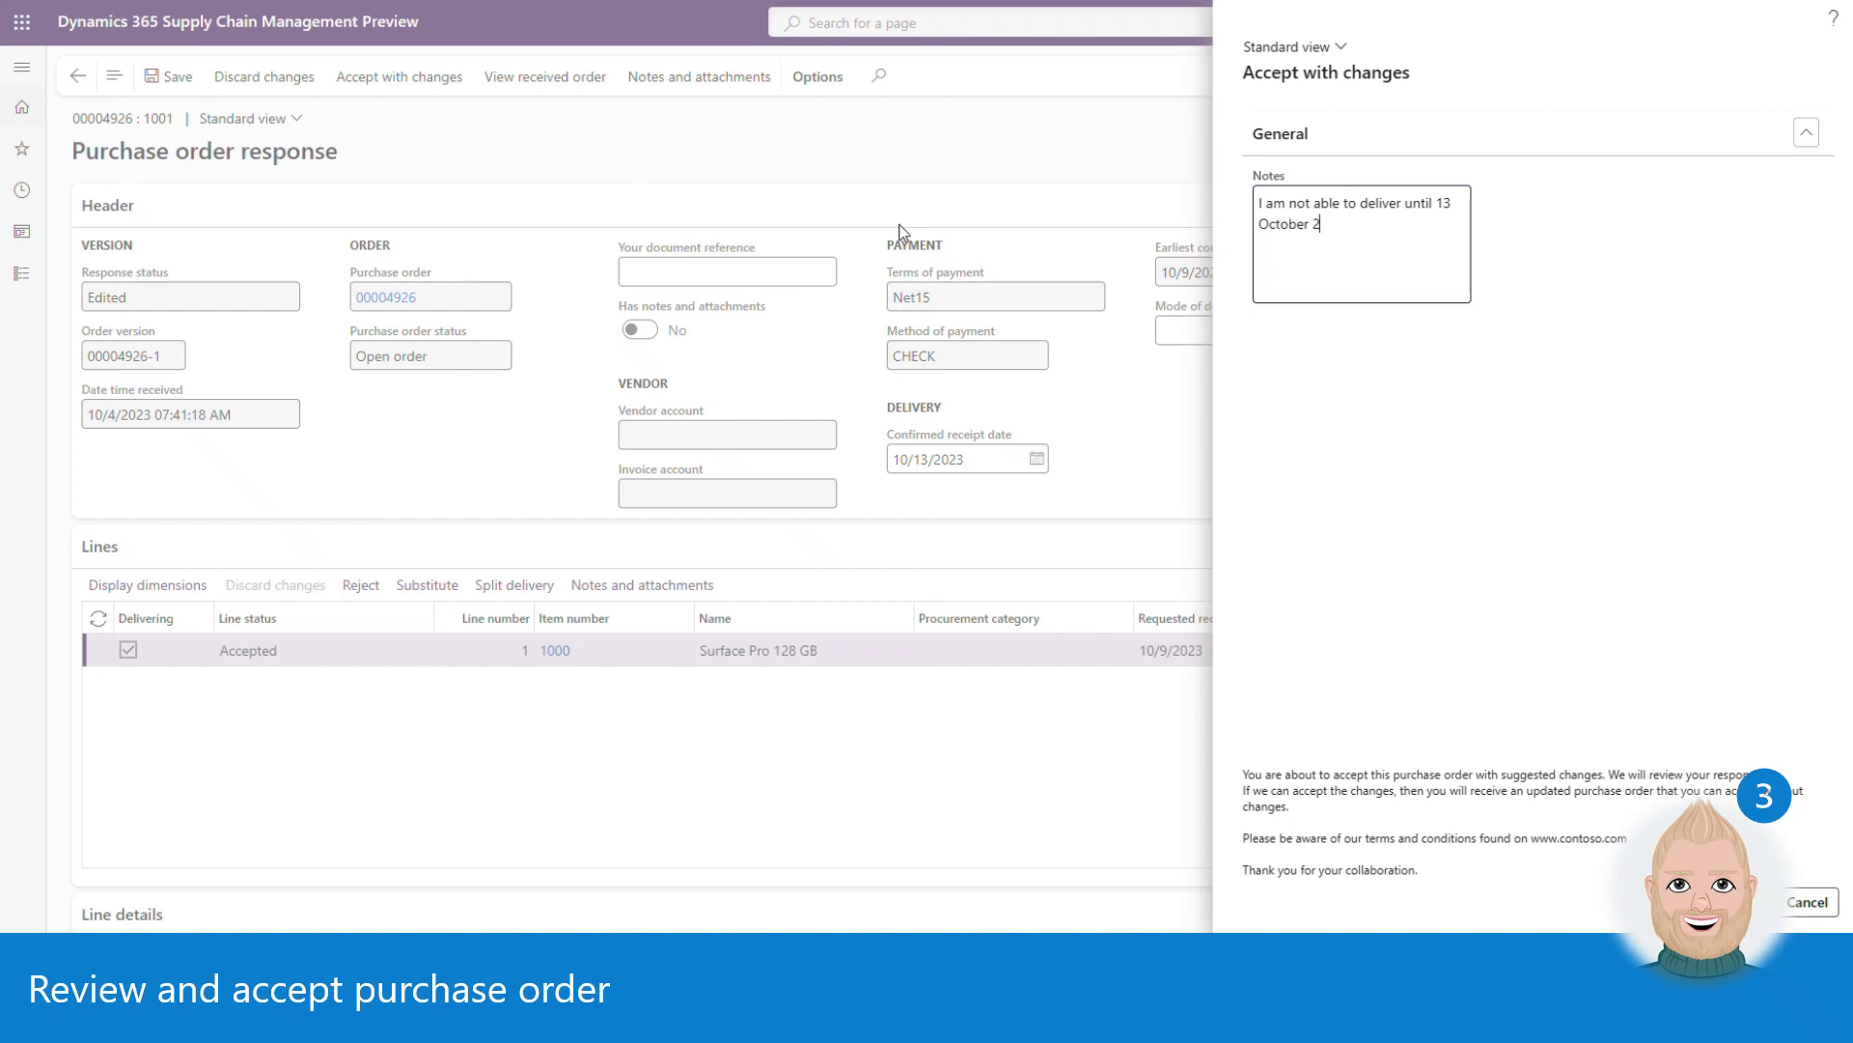
text(3)
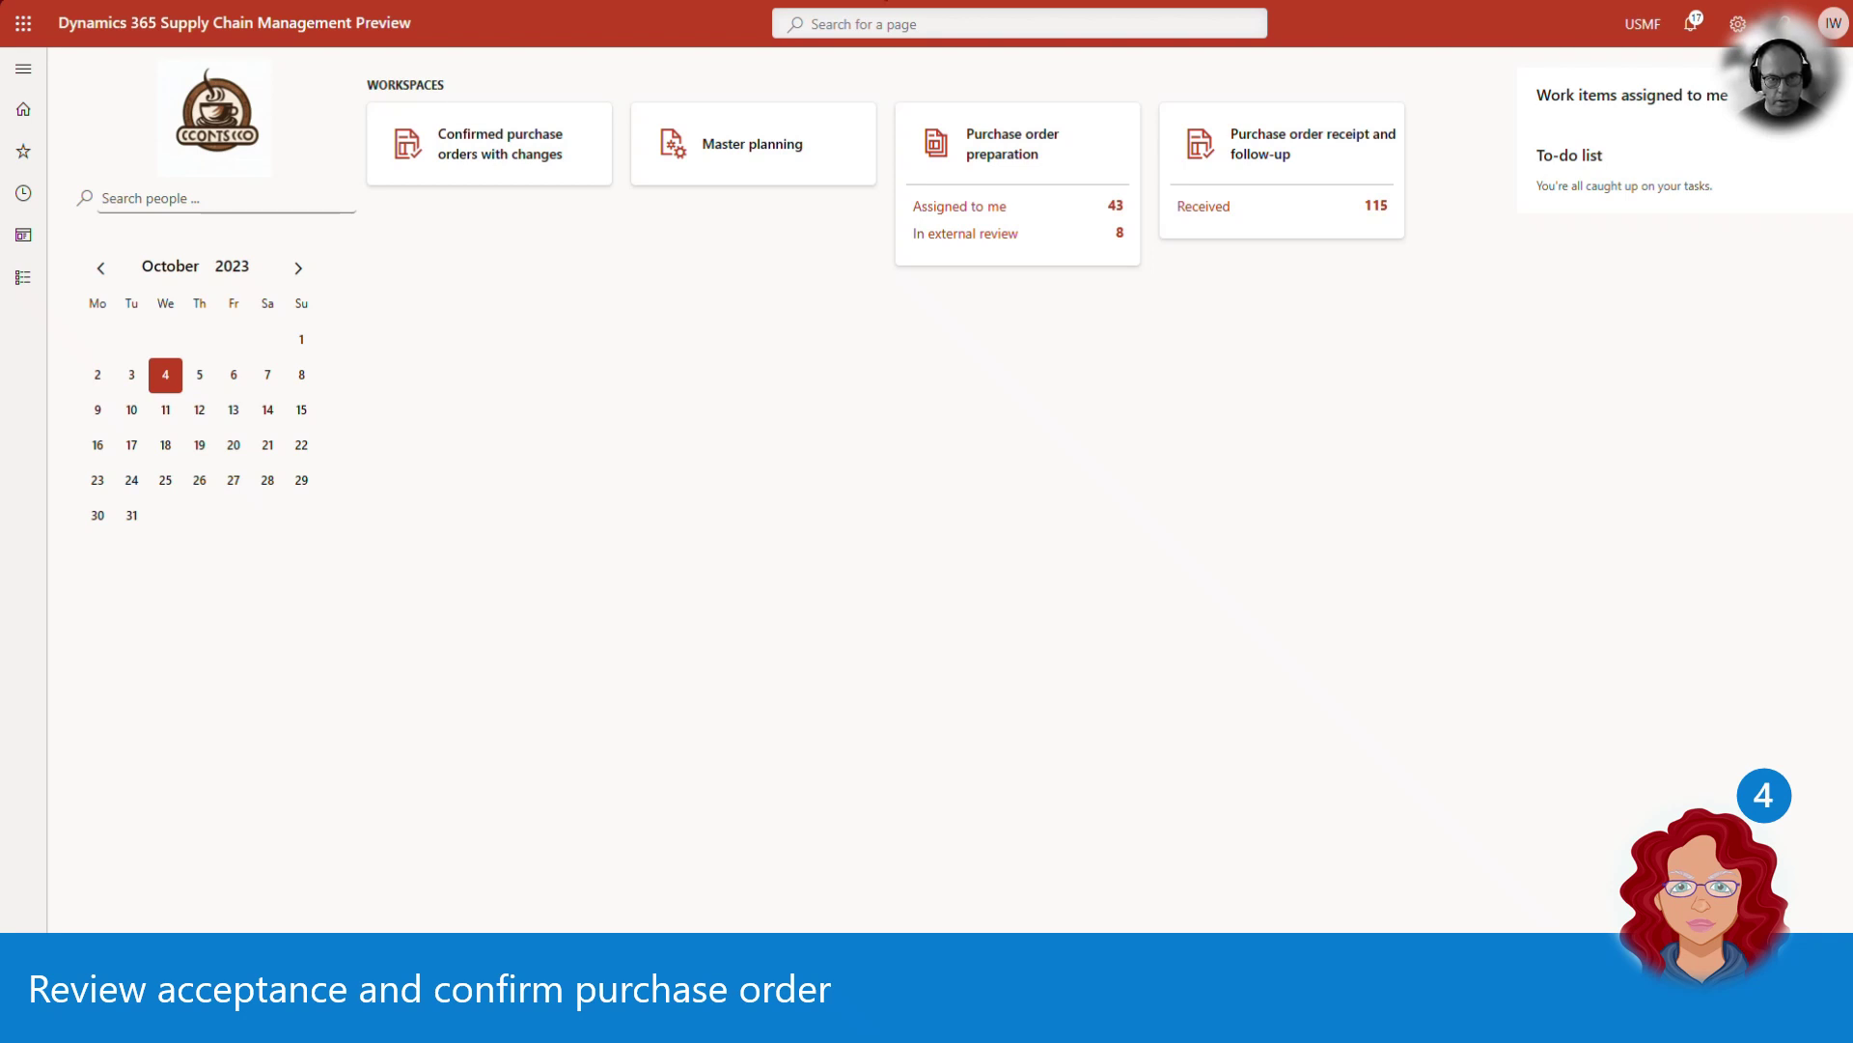
Step: In the buyer's Purchase order preparation workspace, process the vendor's changes on the externally reviewed order requiring action, and return to the workspace
click(985, 155)
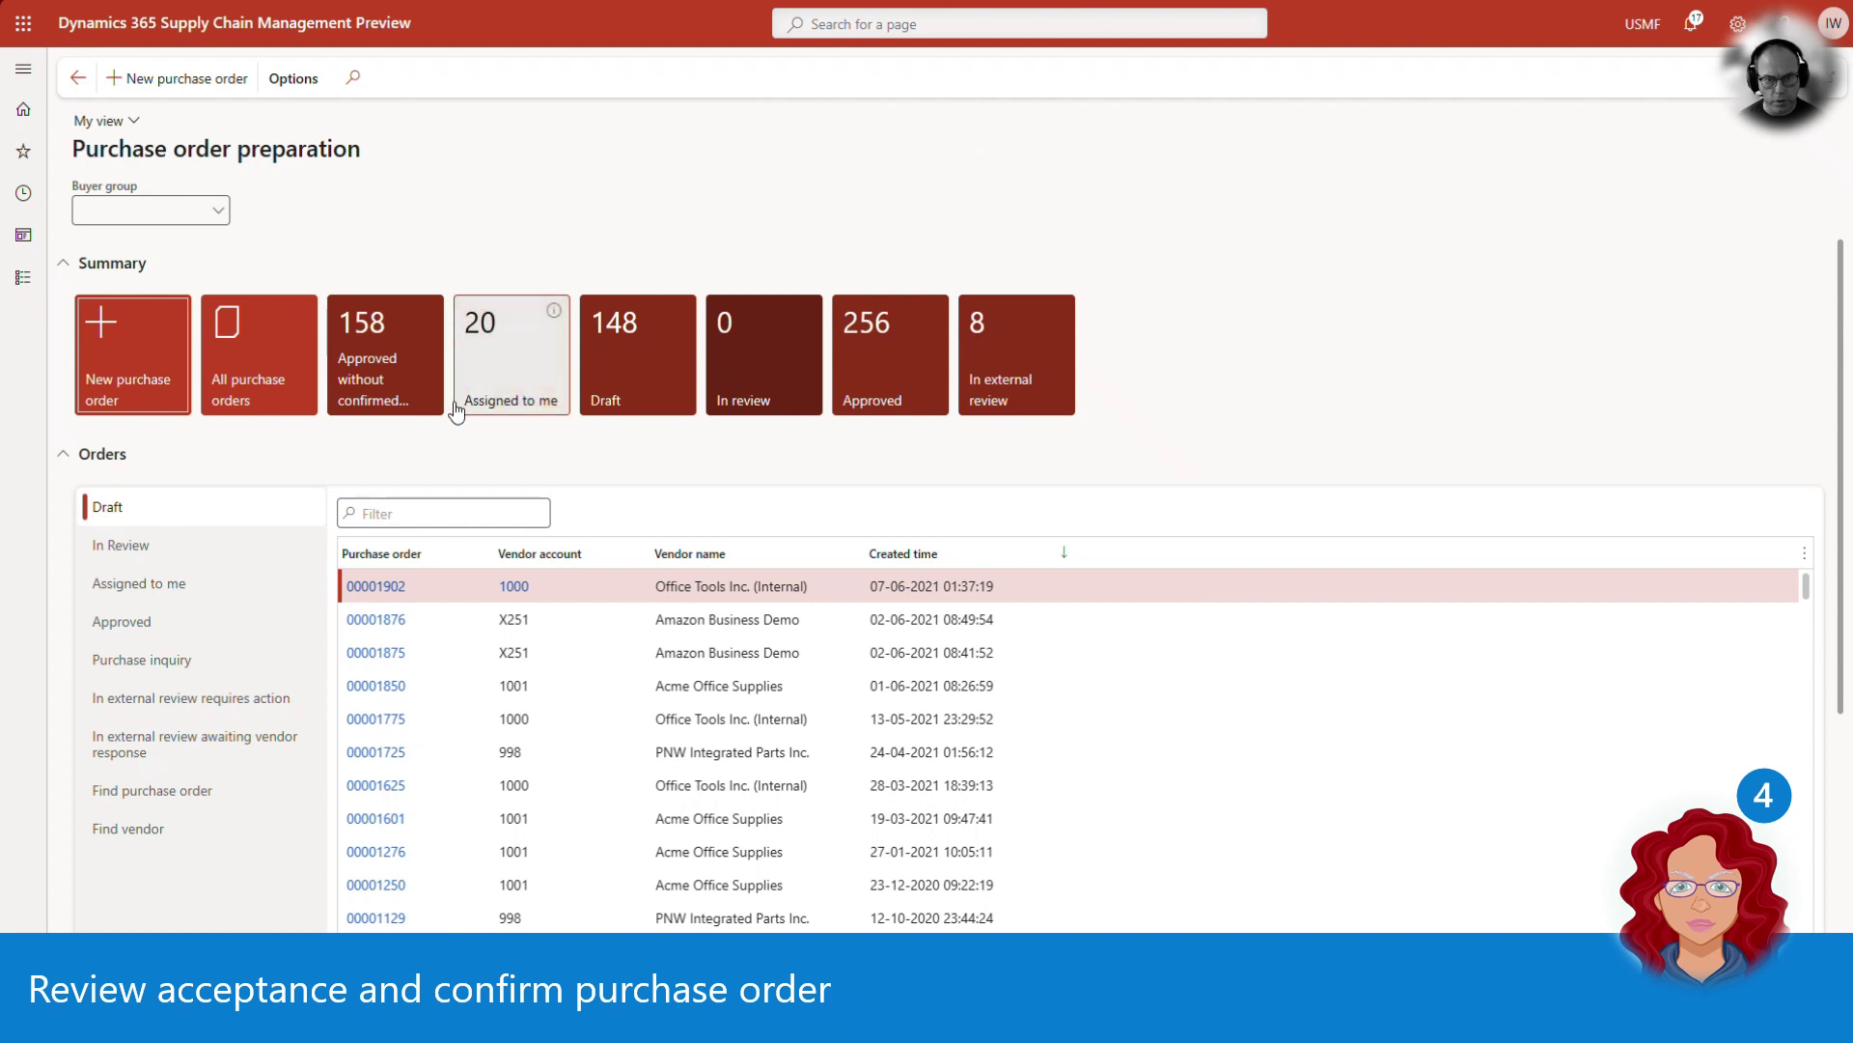
click(225, 704)
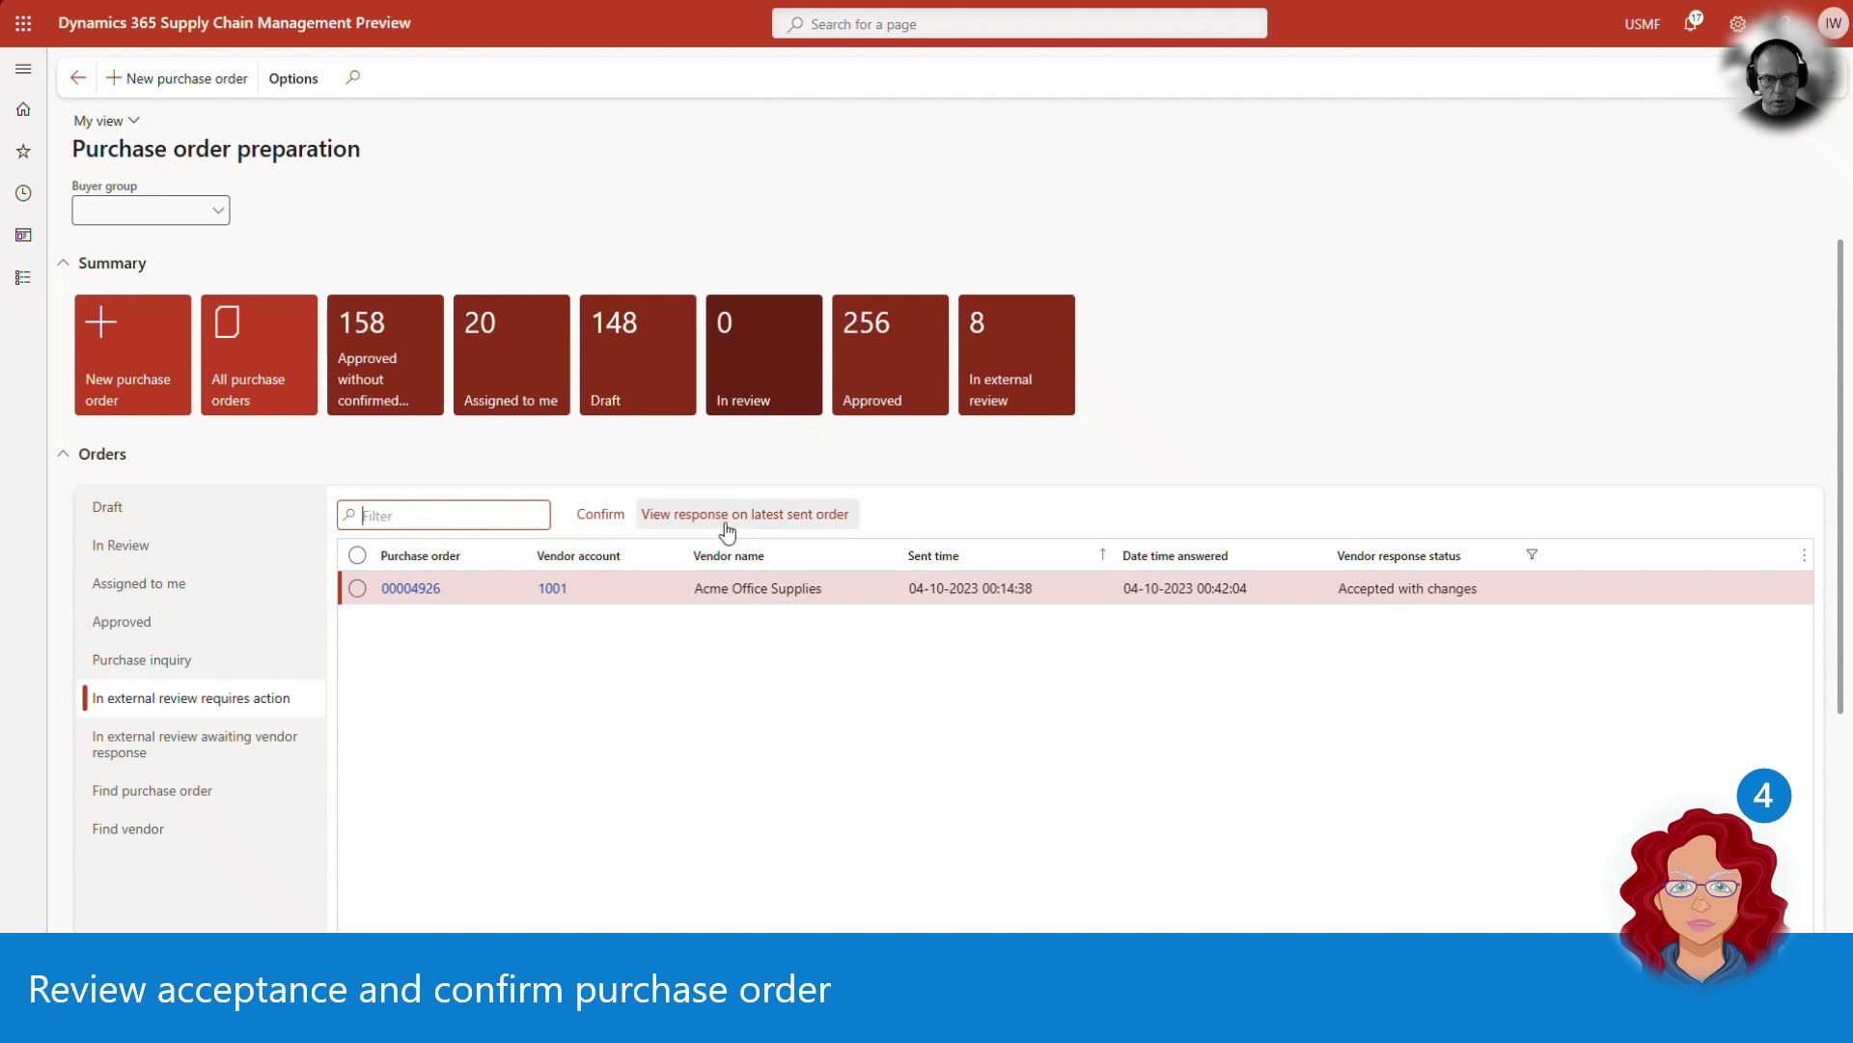
click(761, 519)
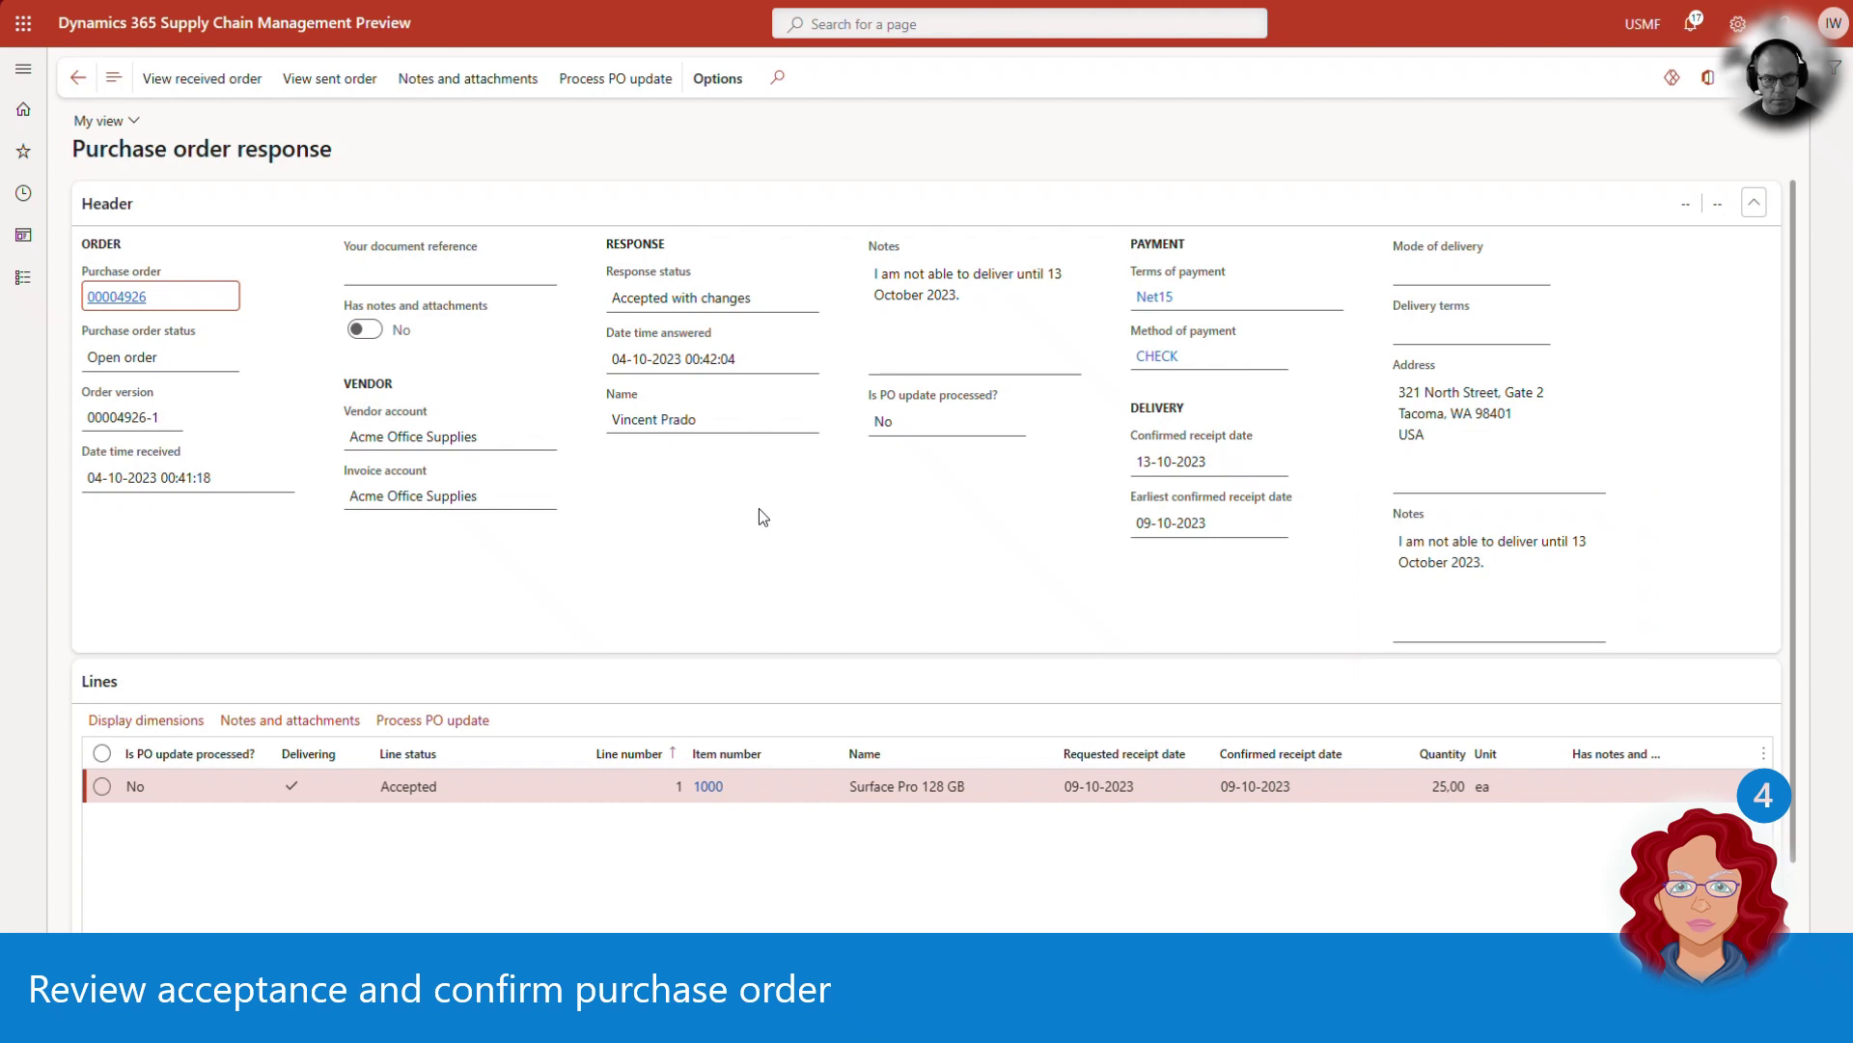
click(633, 85)
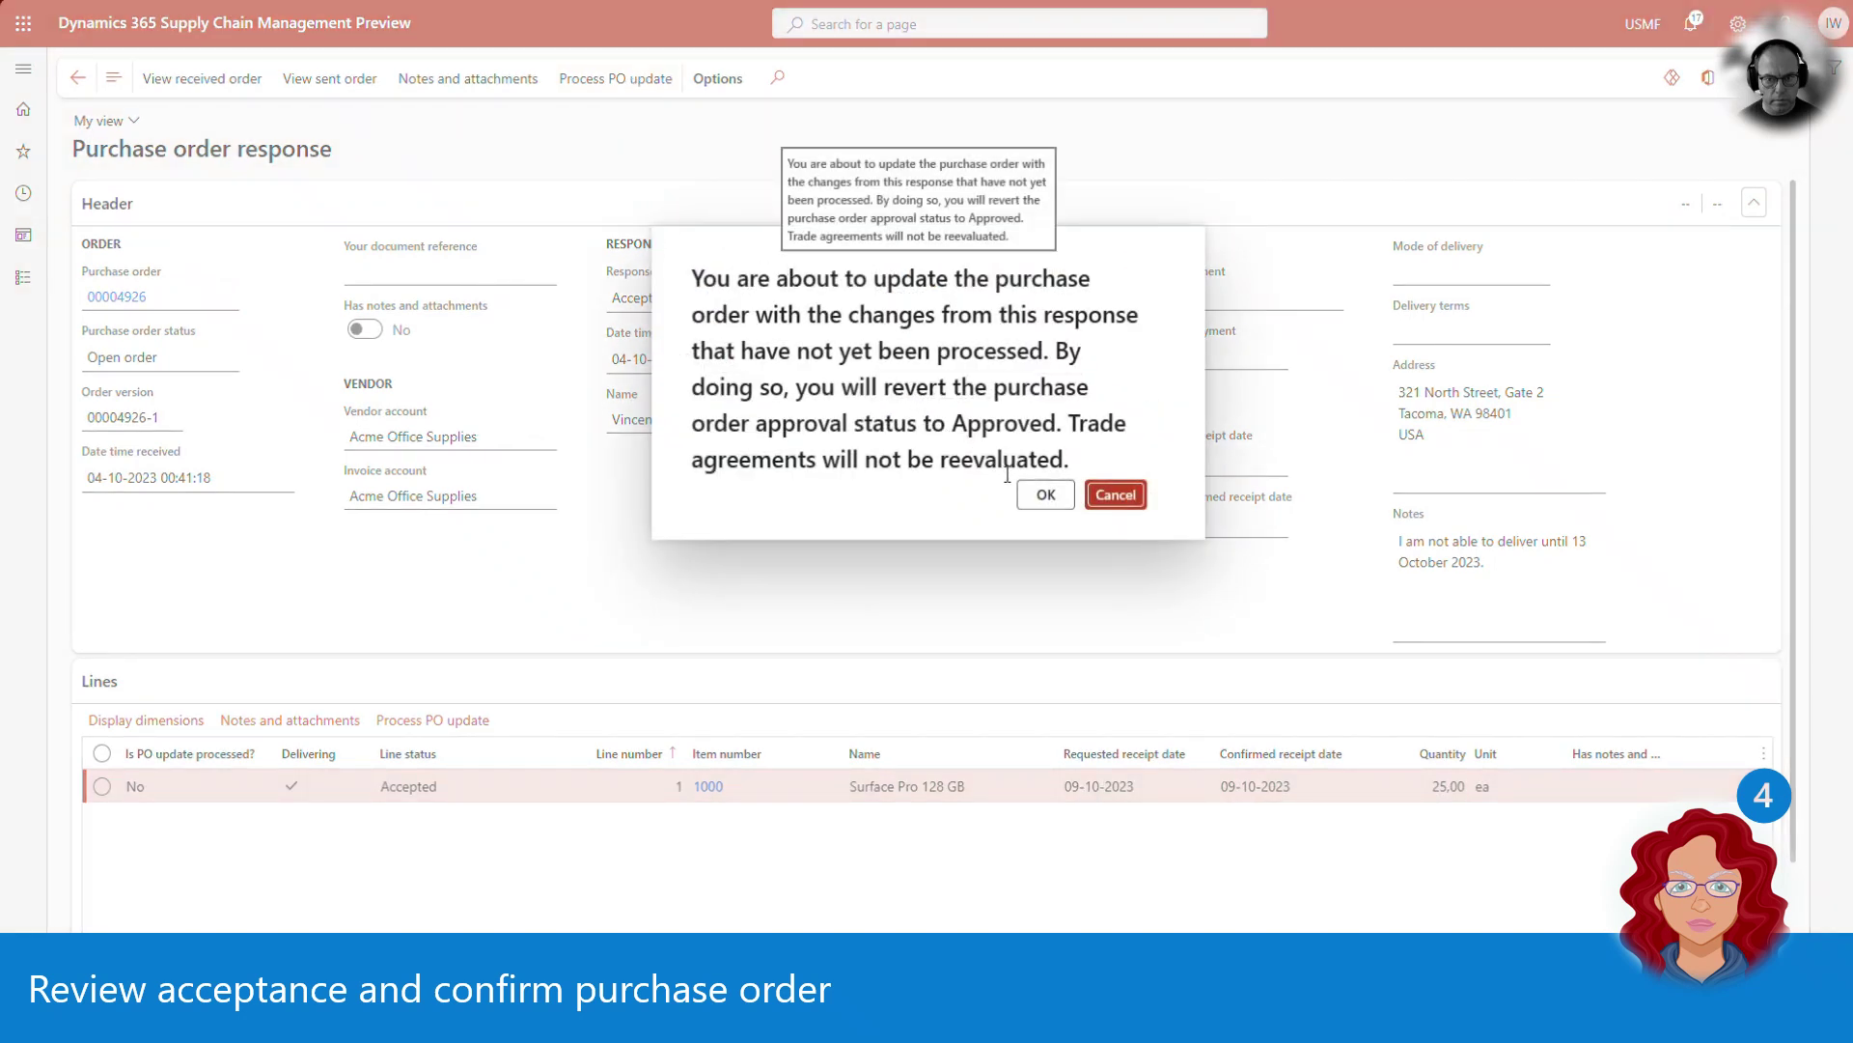
click(1039, 500)
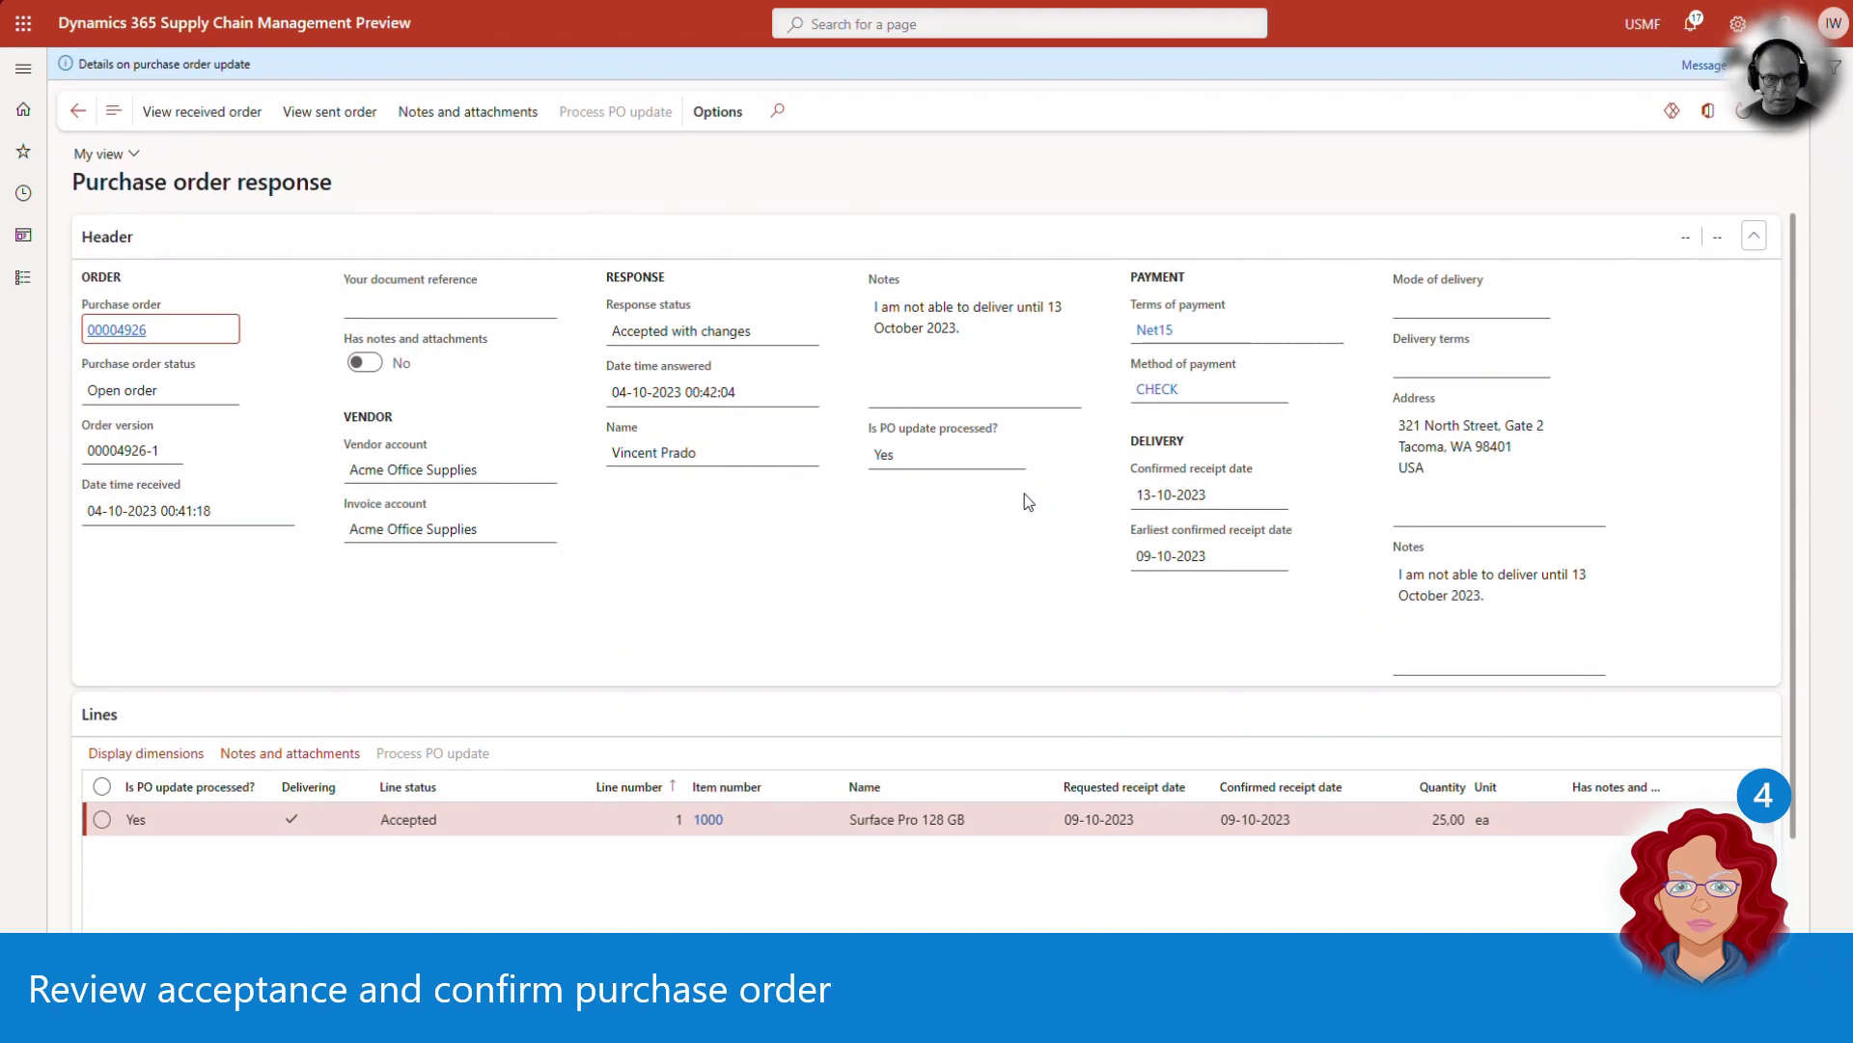
click(79, 111)
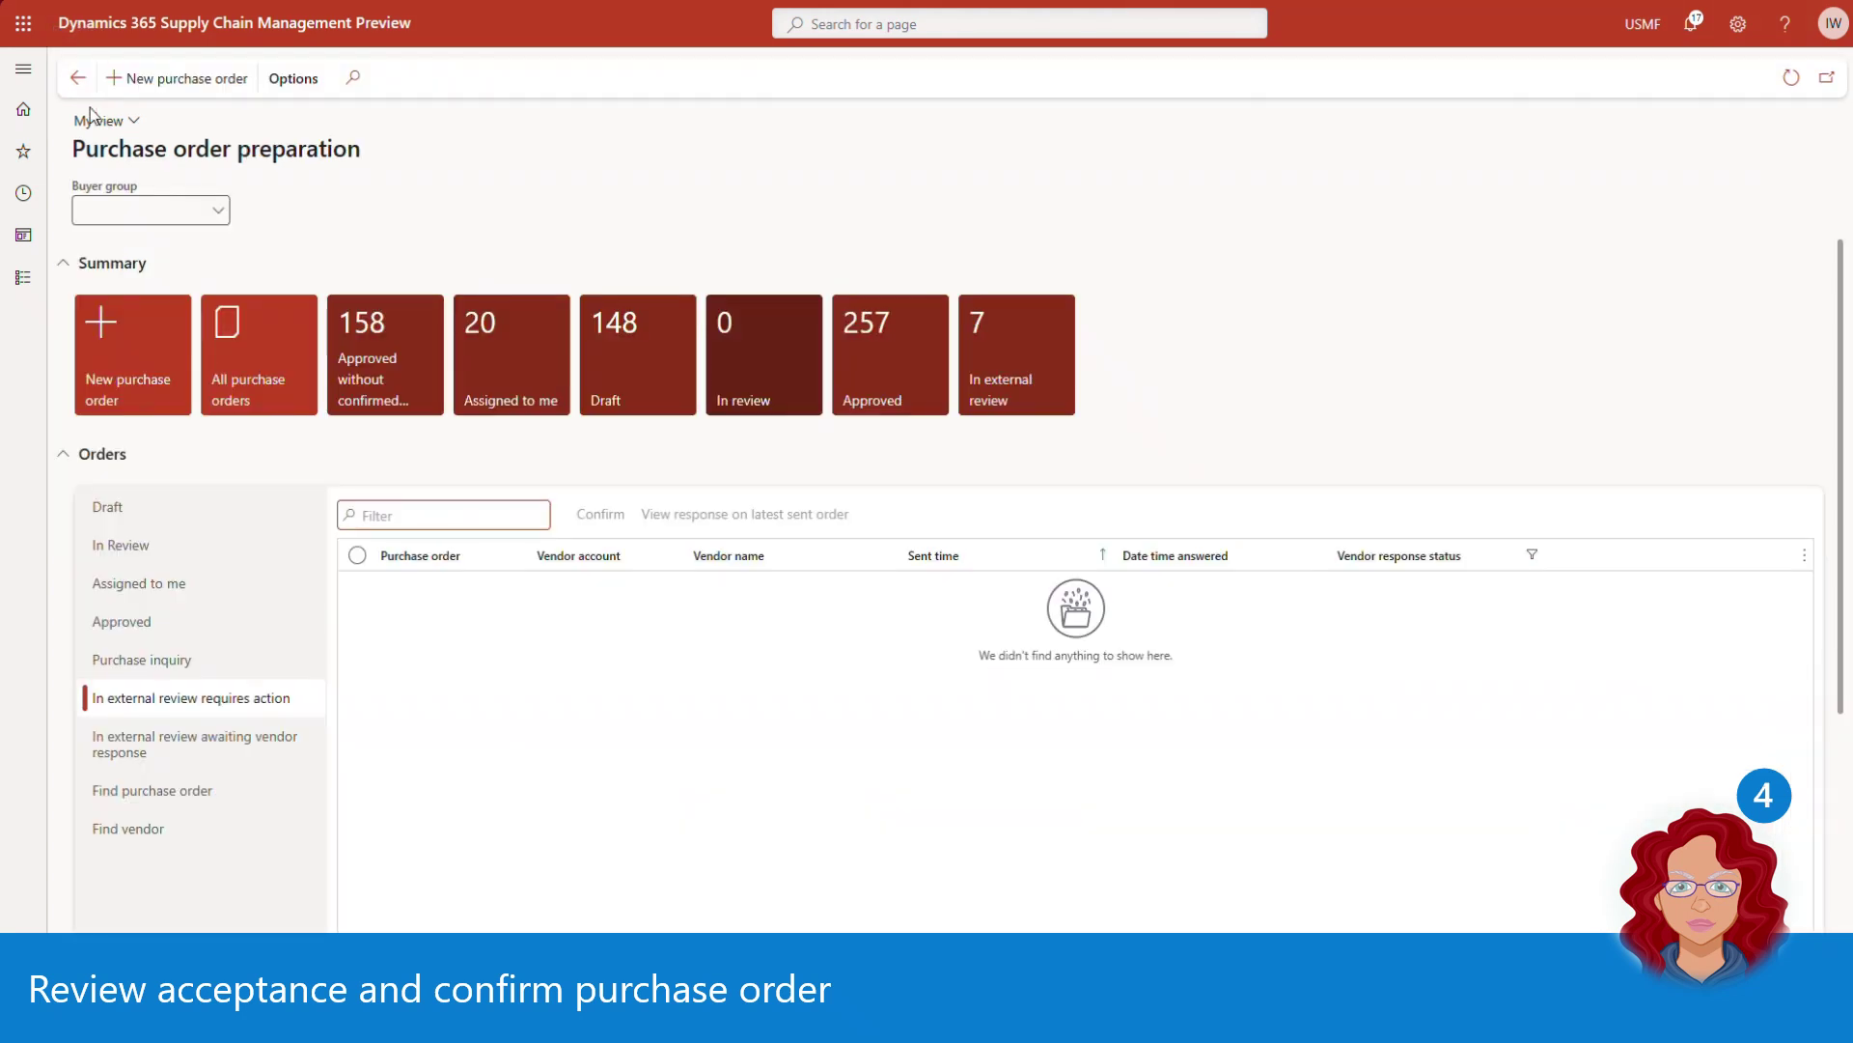
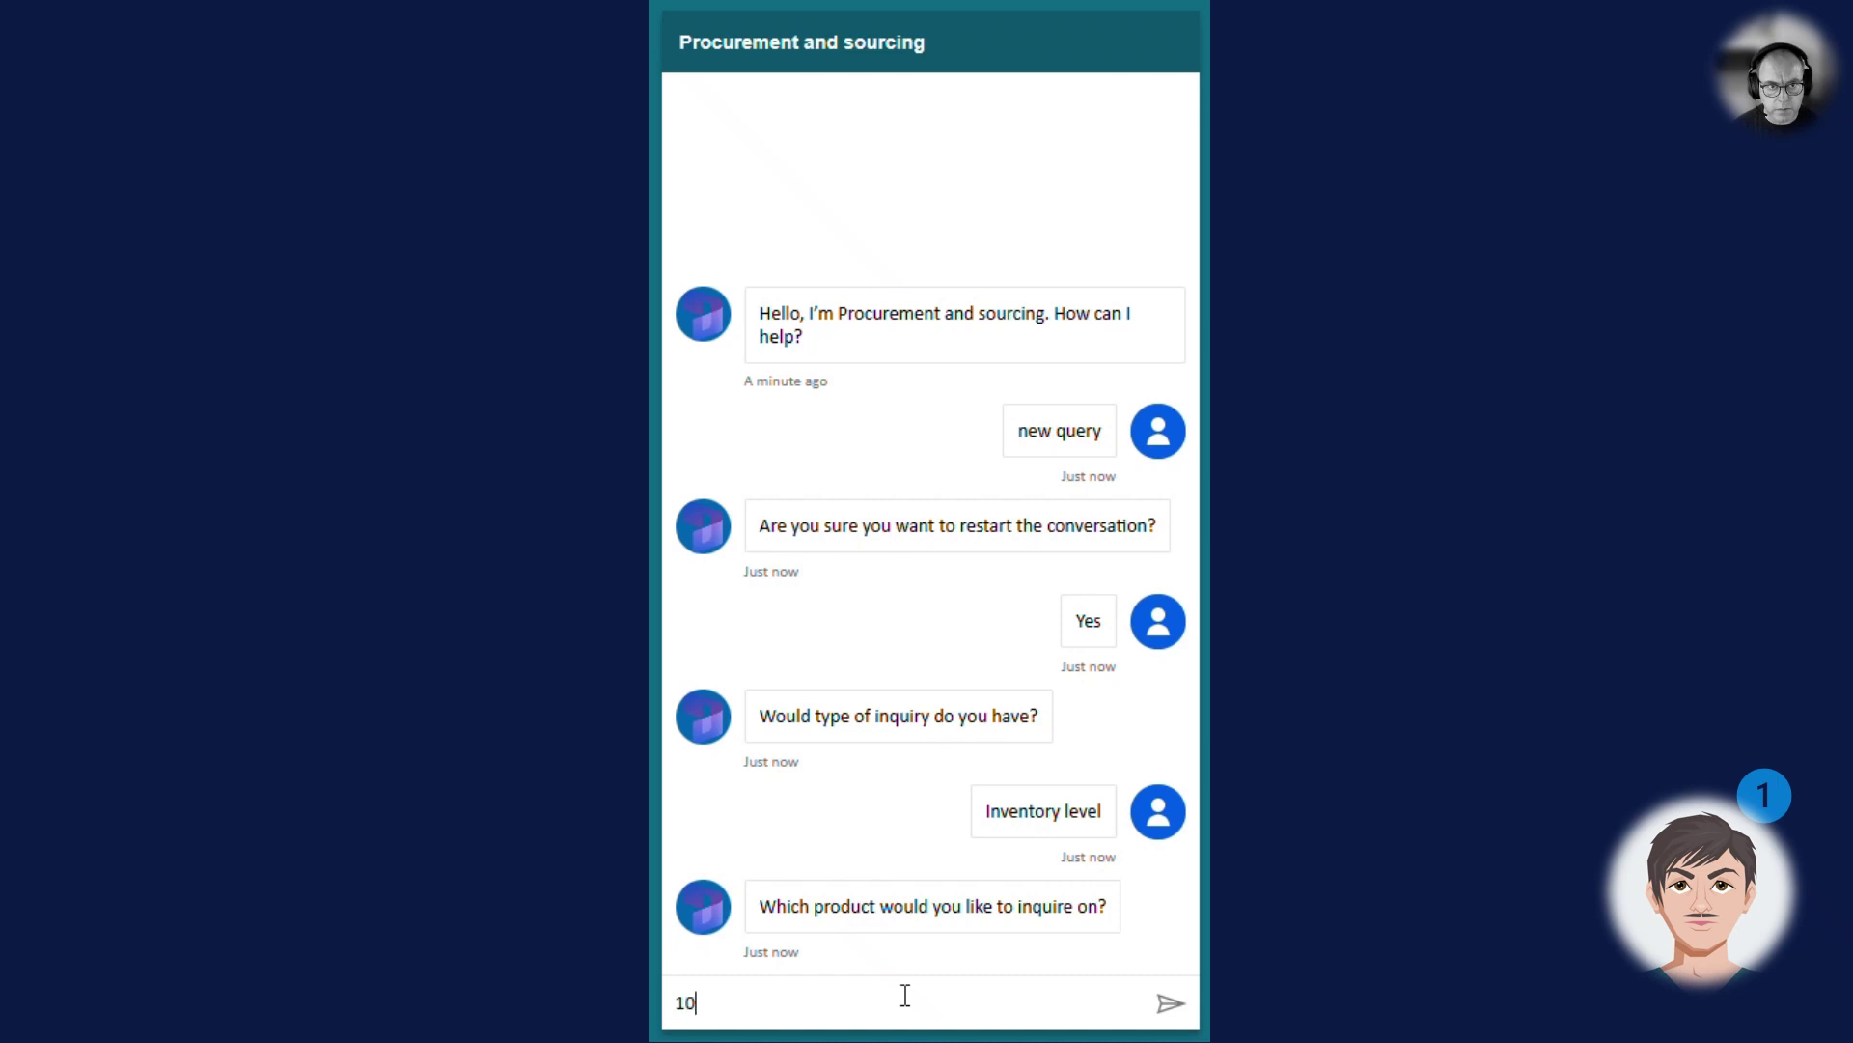
Step: In the Procurement and sourcing chatbot, request the inventory level of product 1000 and restart the conversation with "new query"
key(Return)
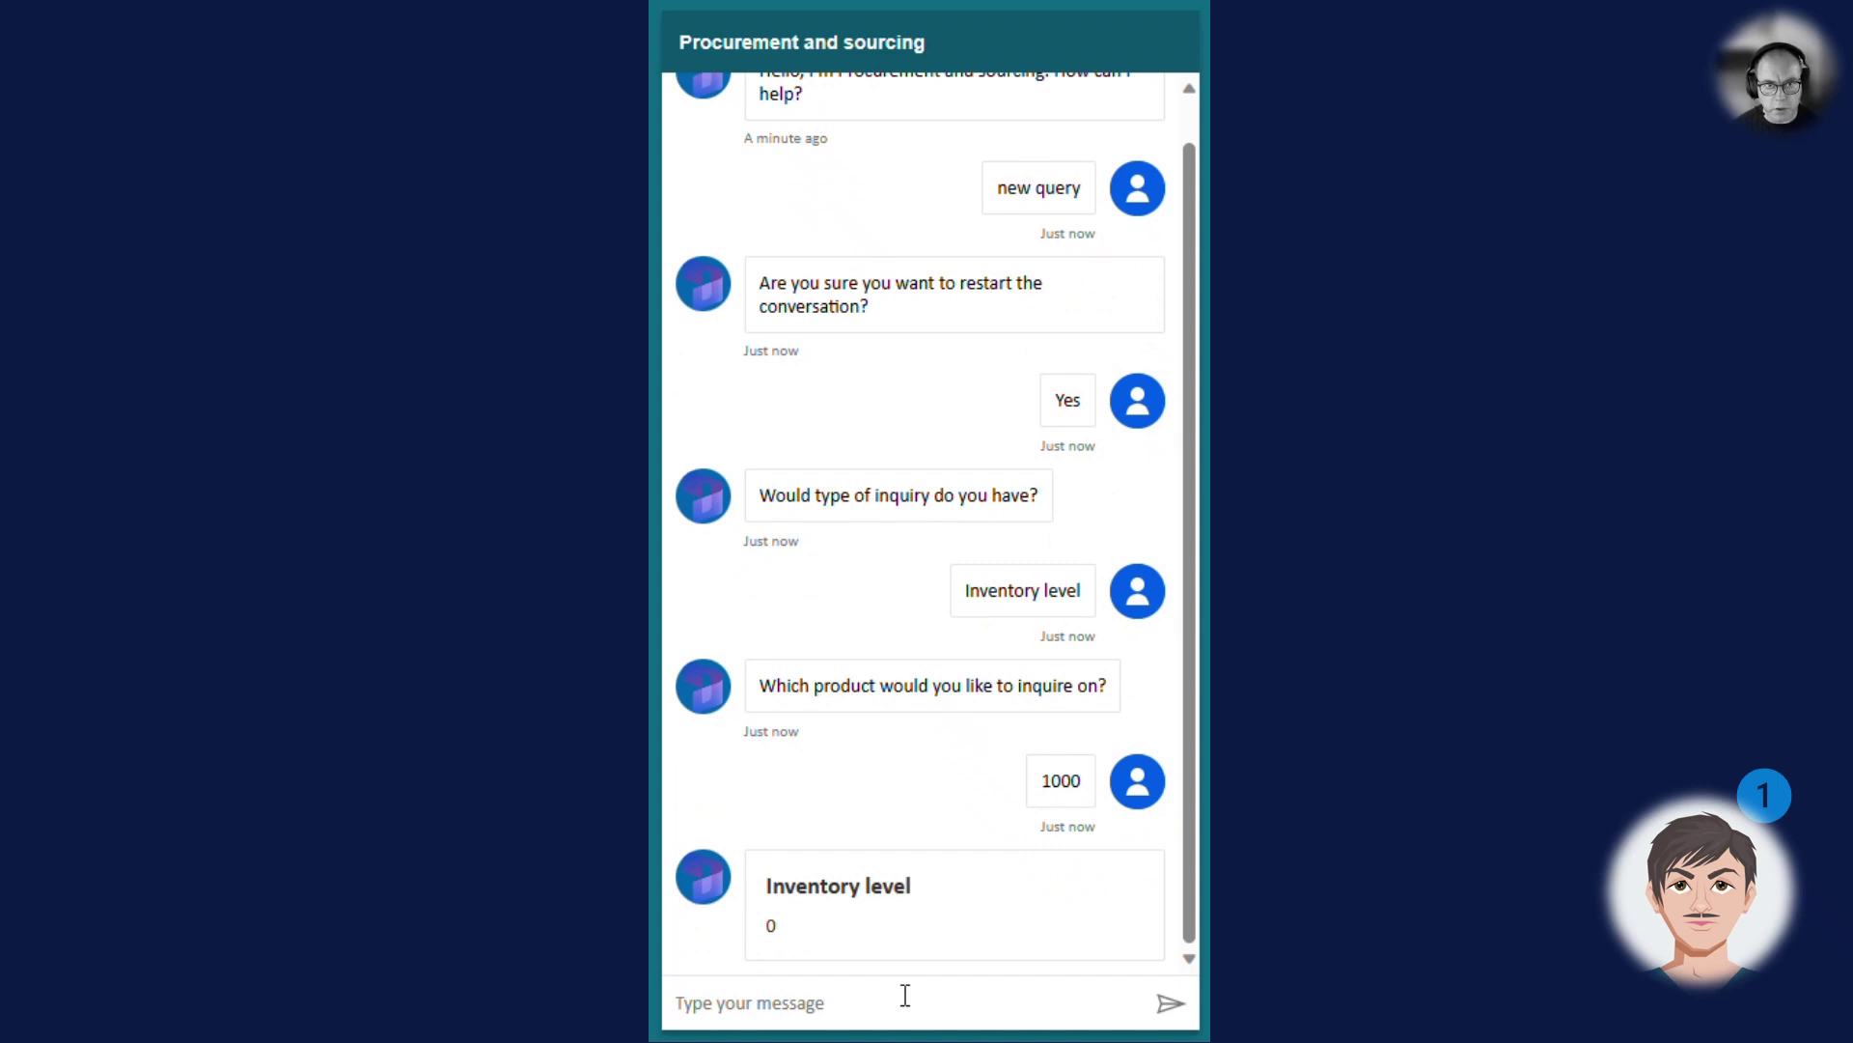
text(new query)
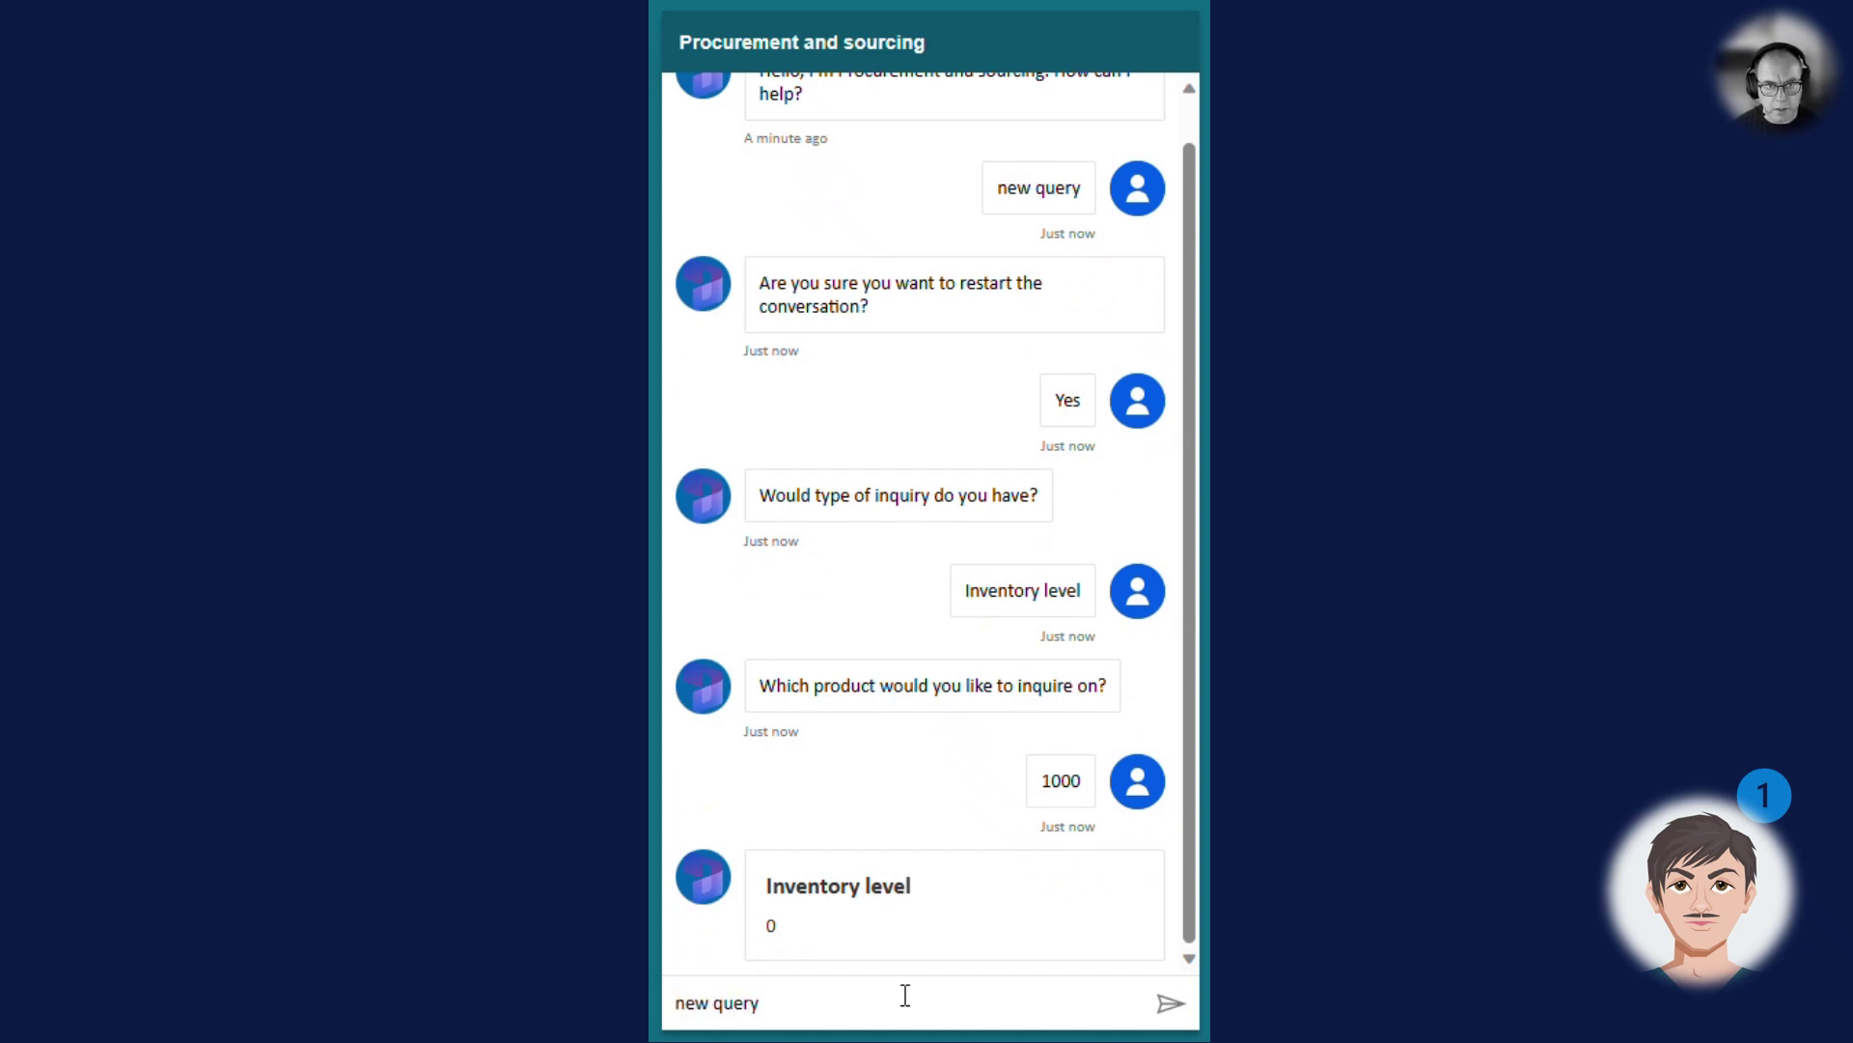
key(Return)
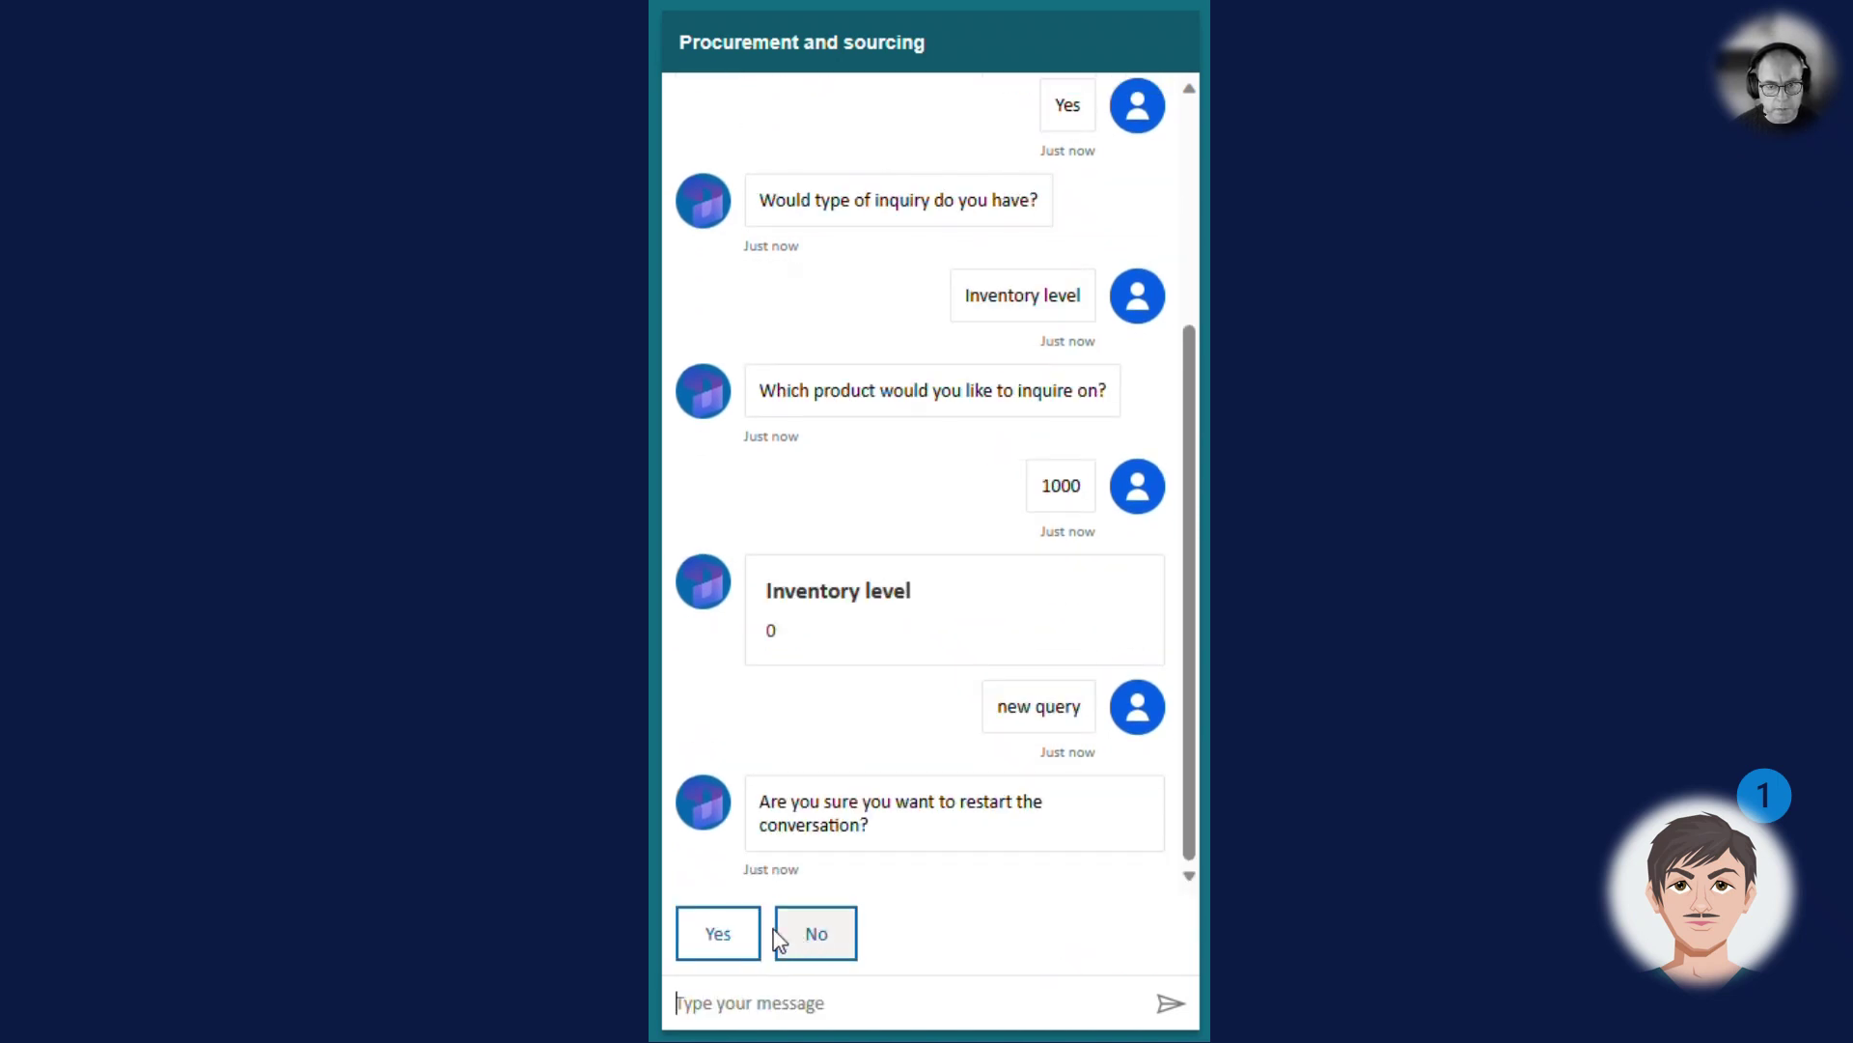
click(722, 939)
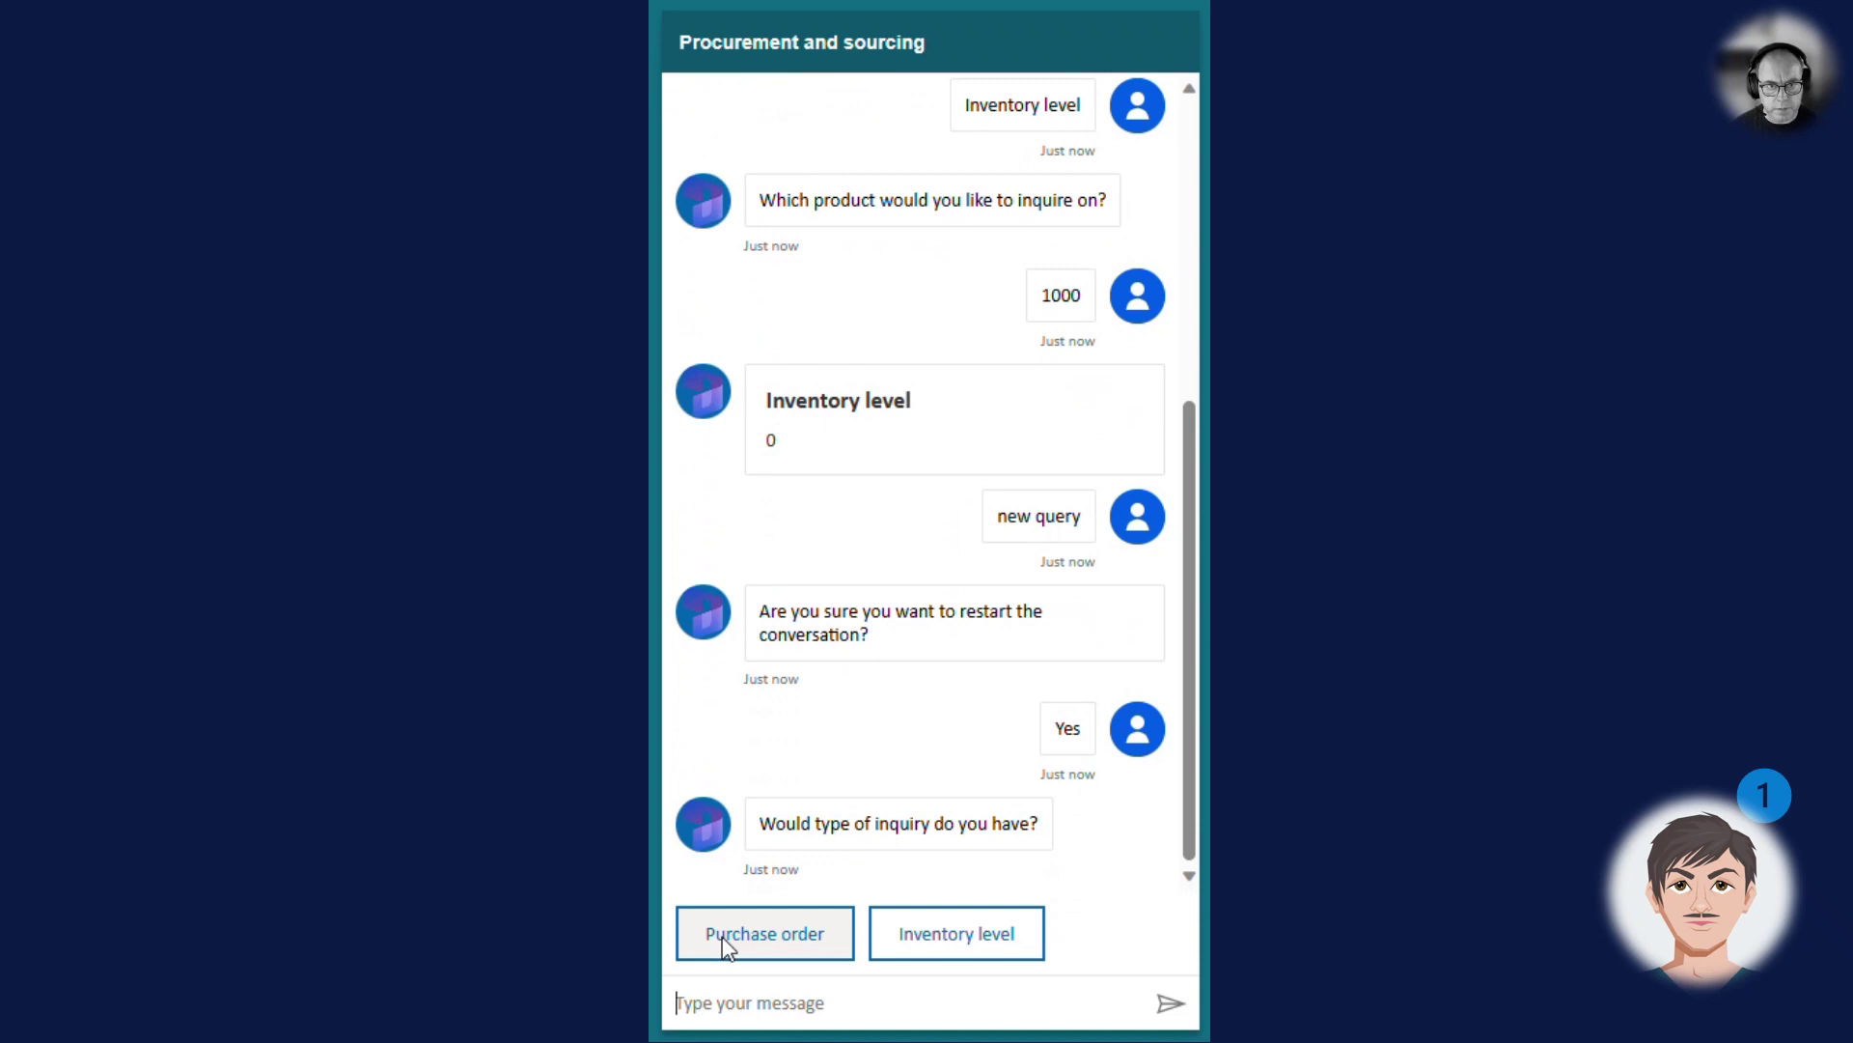
Step: Inquire about the purchase order by entering its number and browse the returned delivery, status and vendor details
click(724, 941)
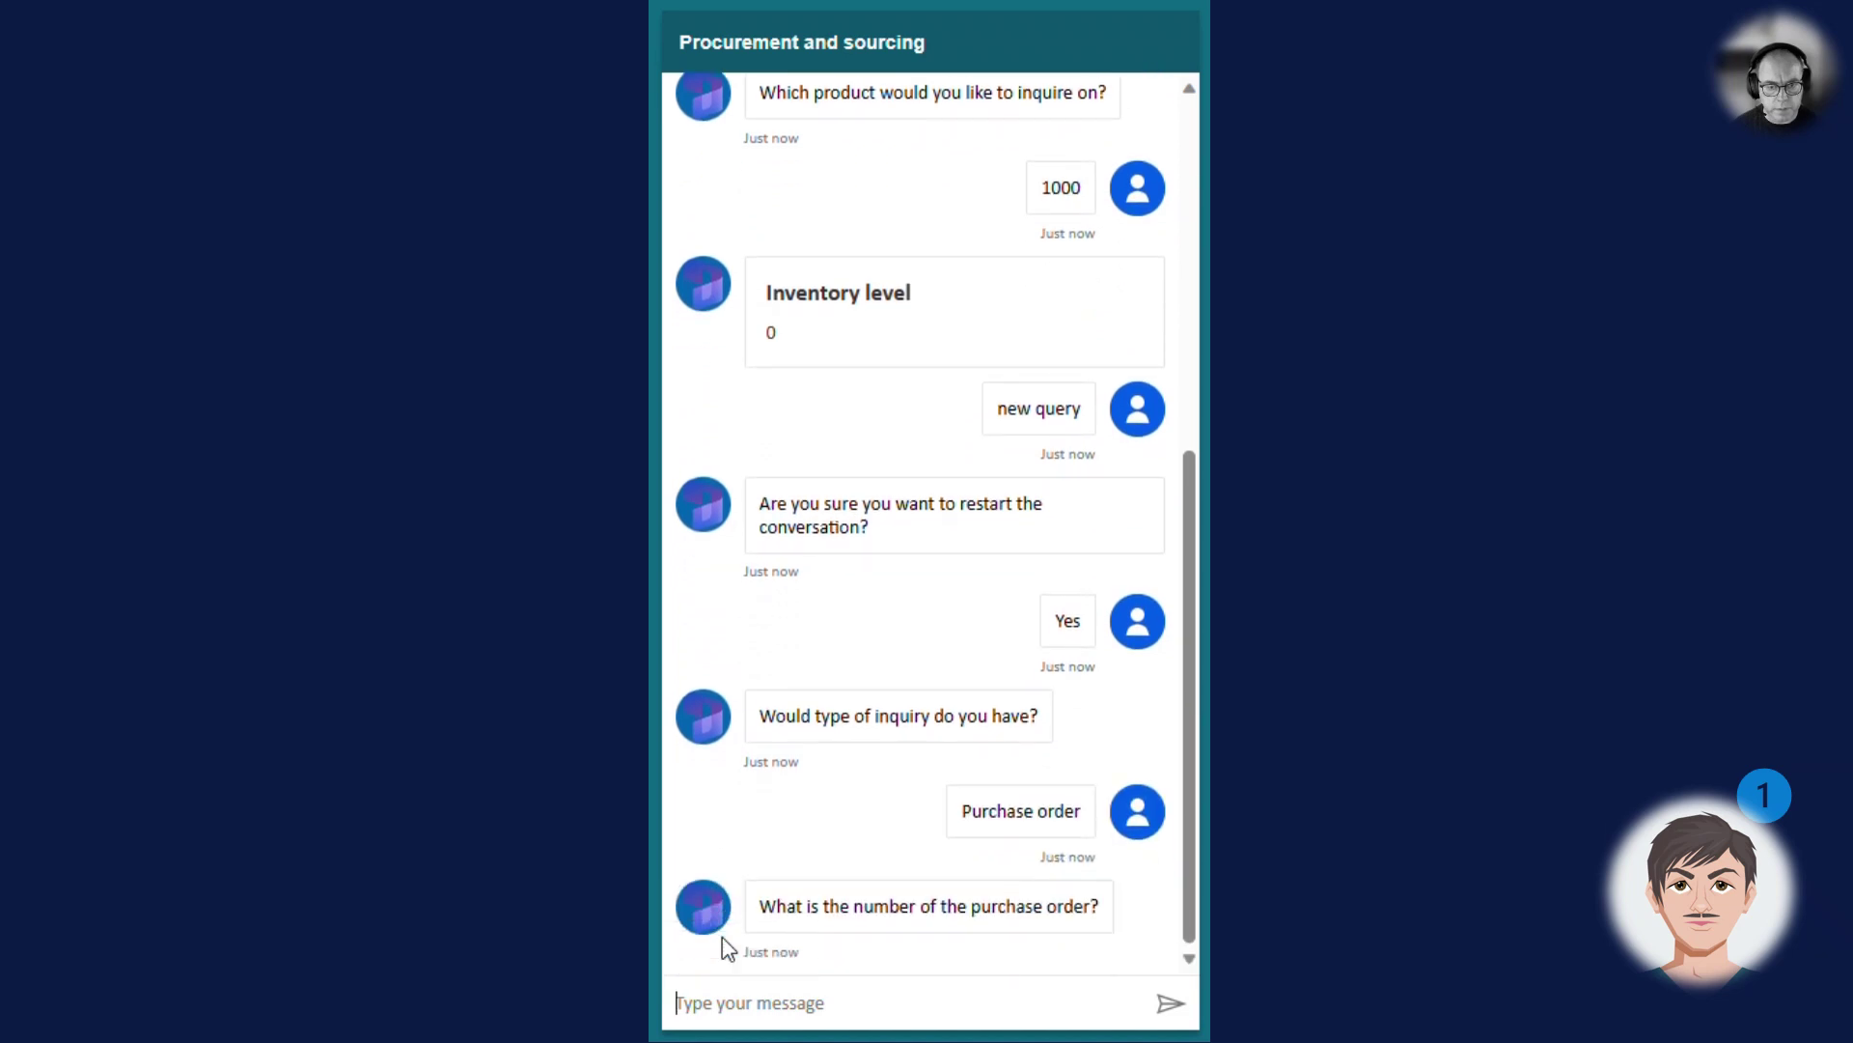
text(00004926)
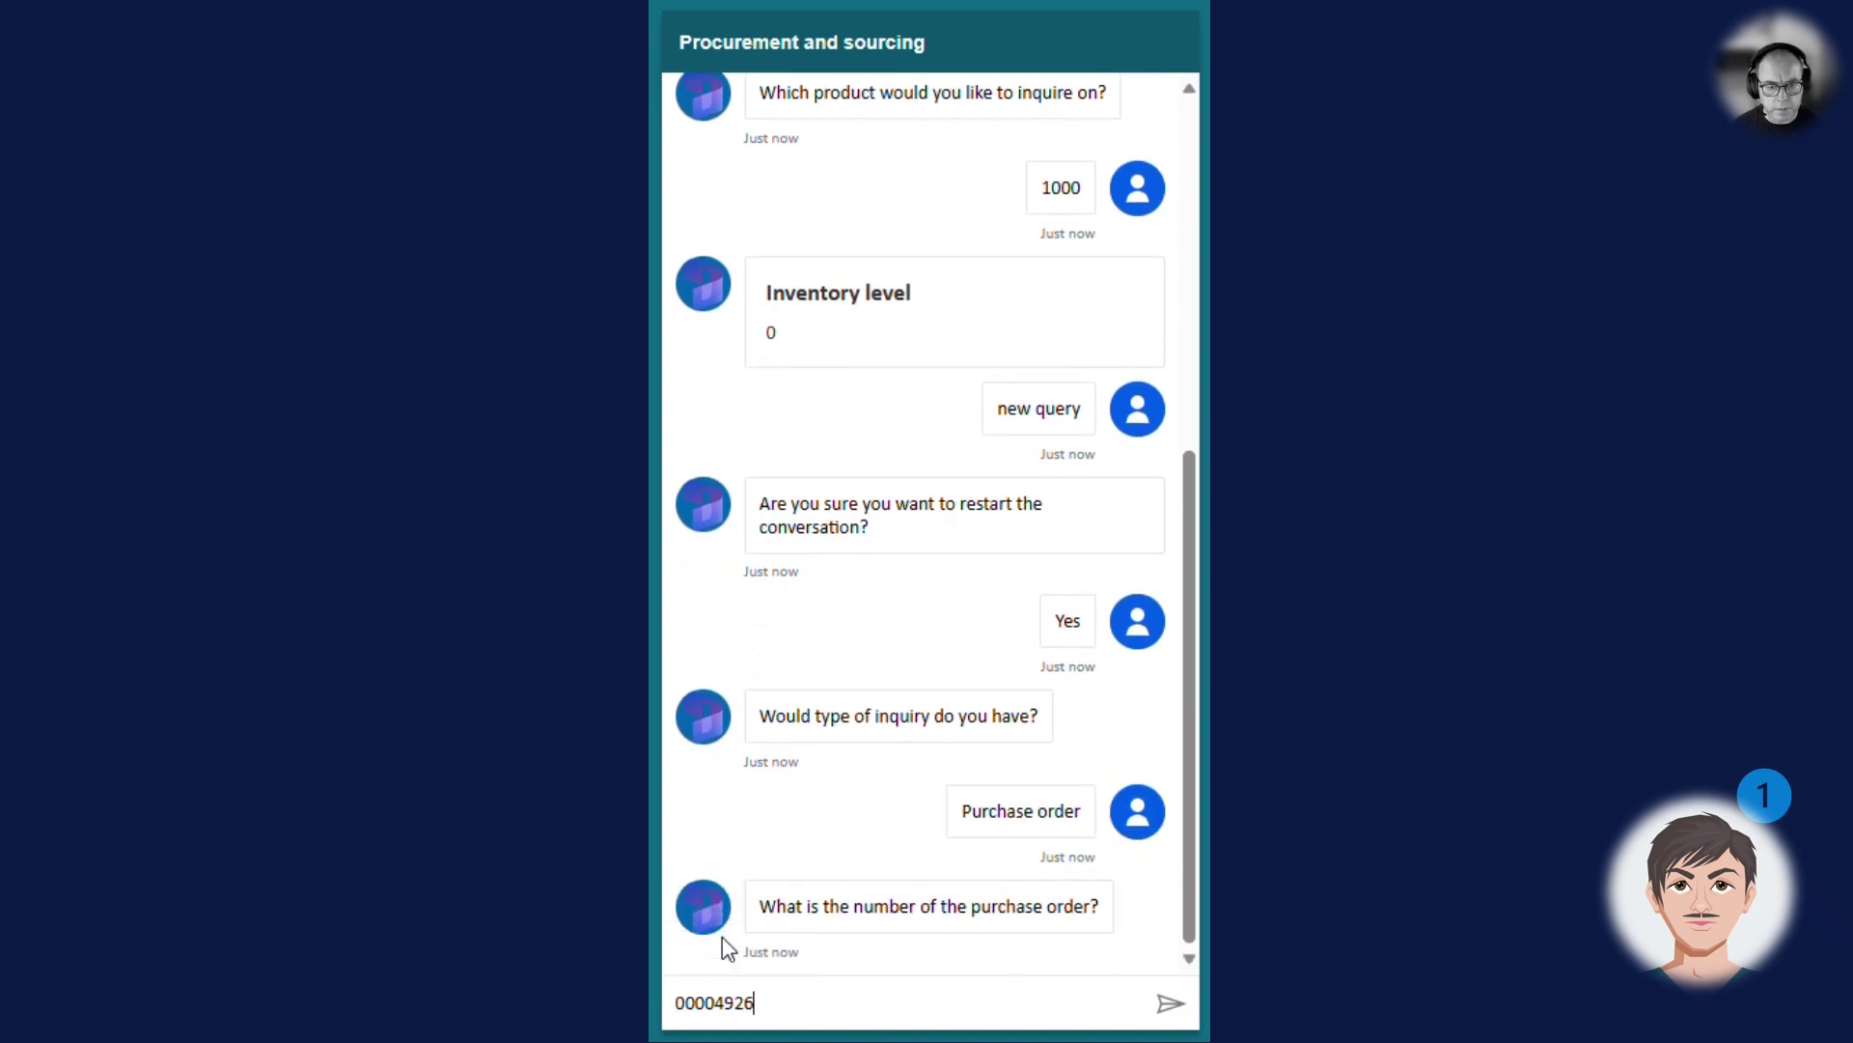
key(Return)
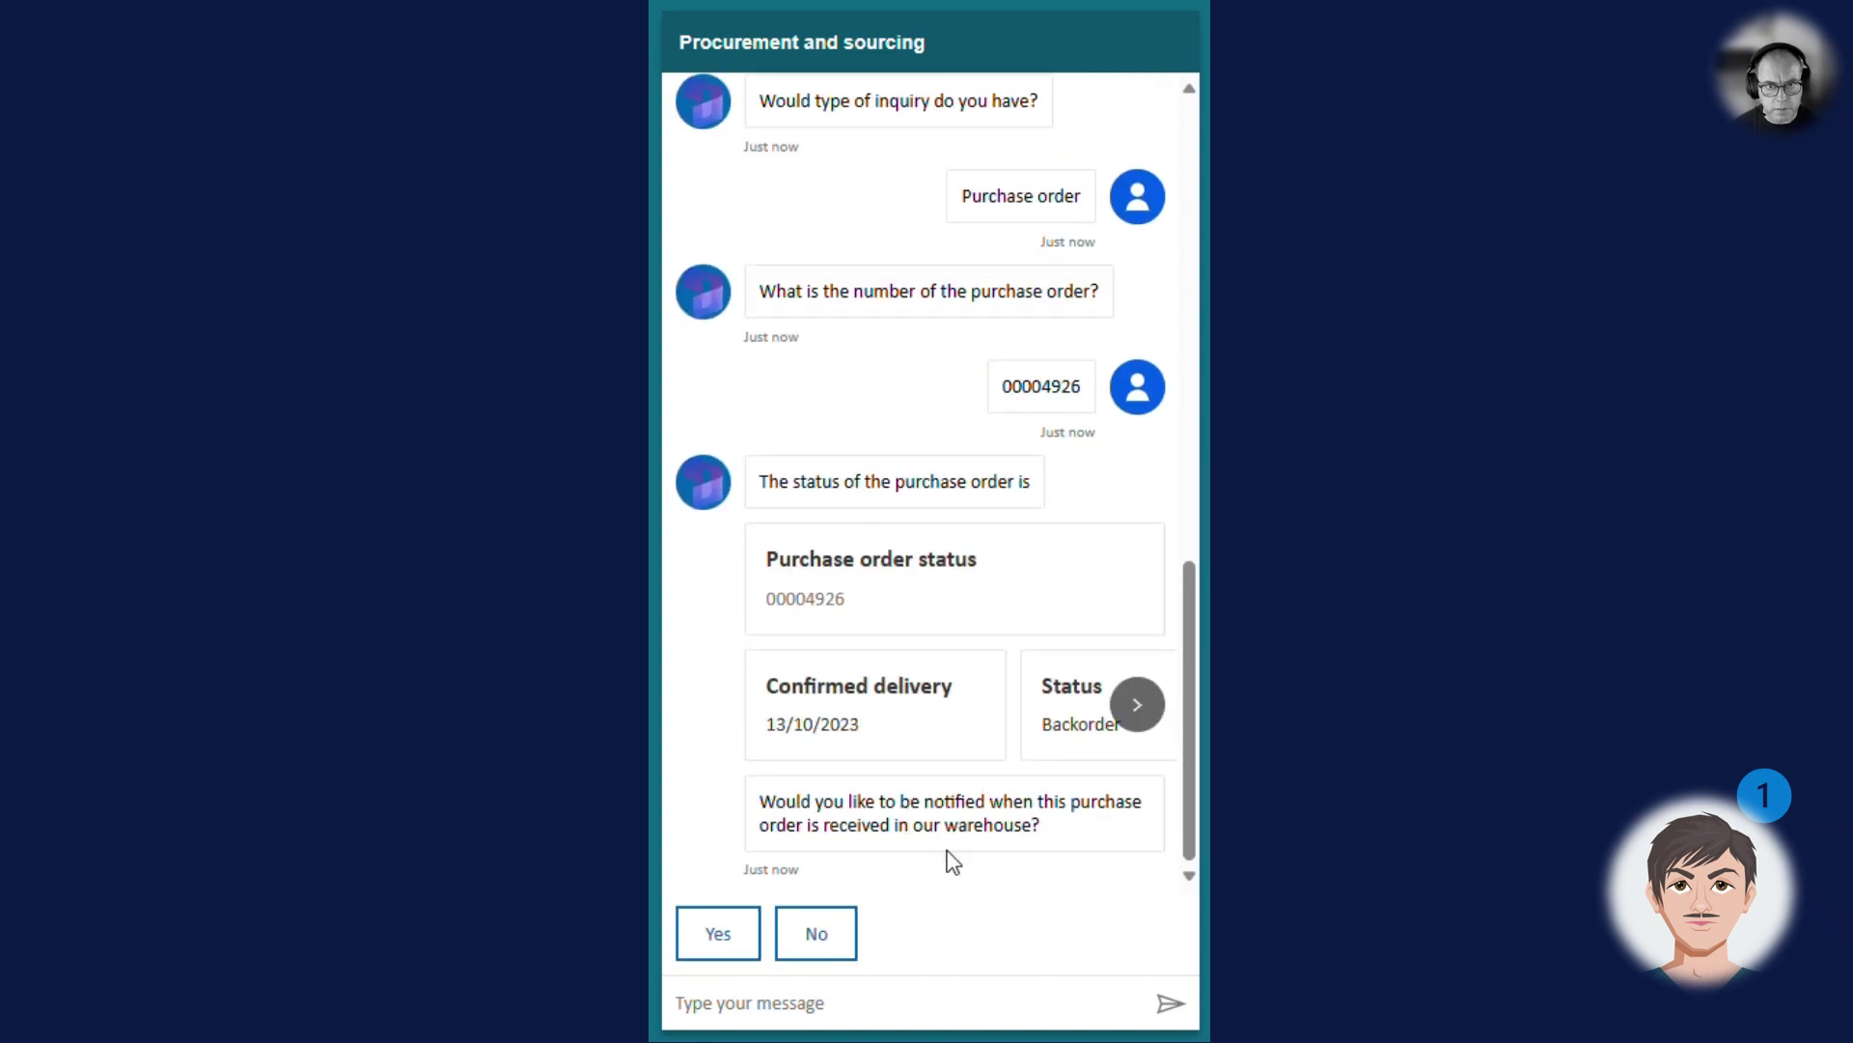
click(1153, 715)
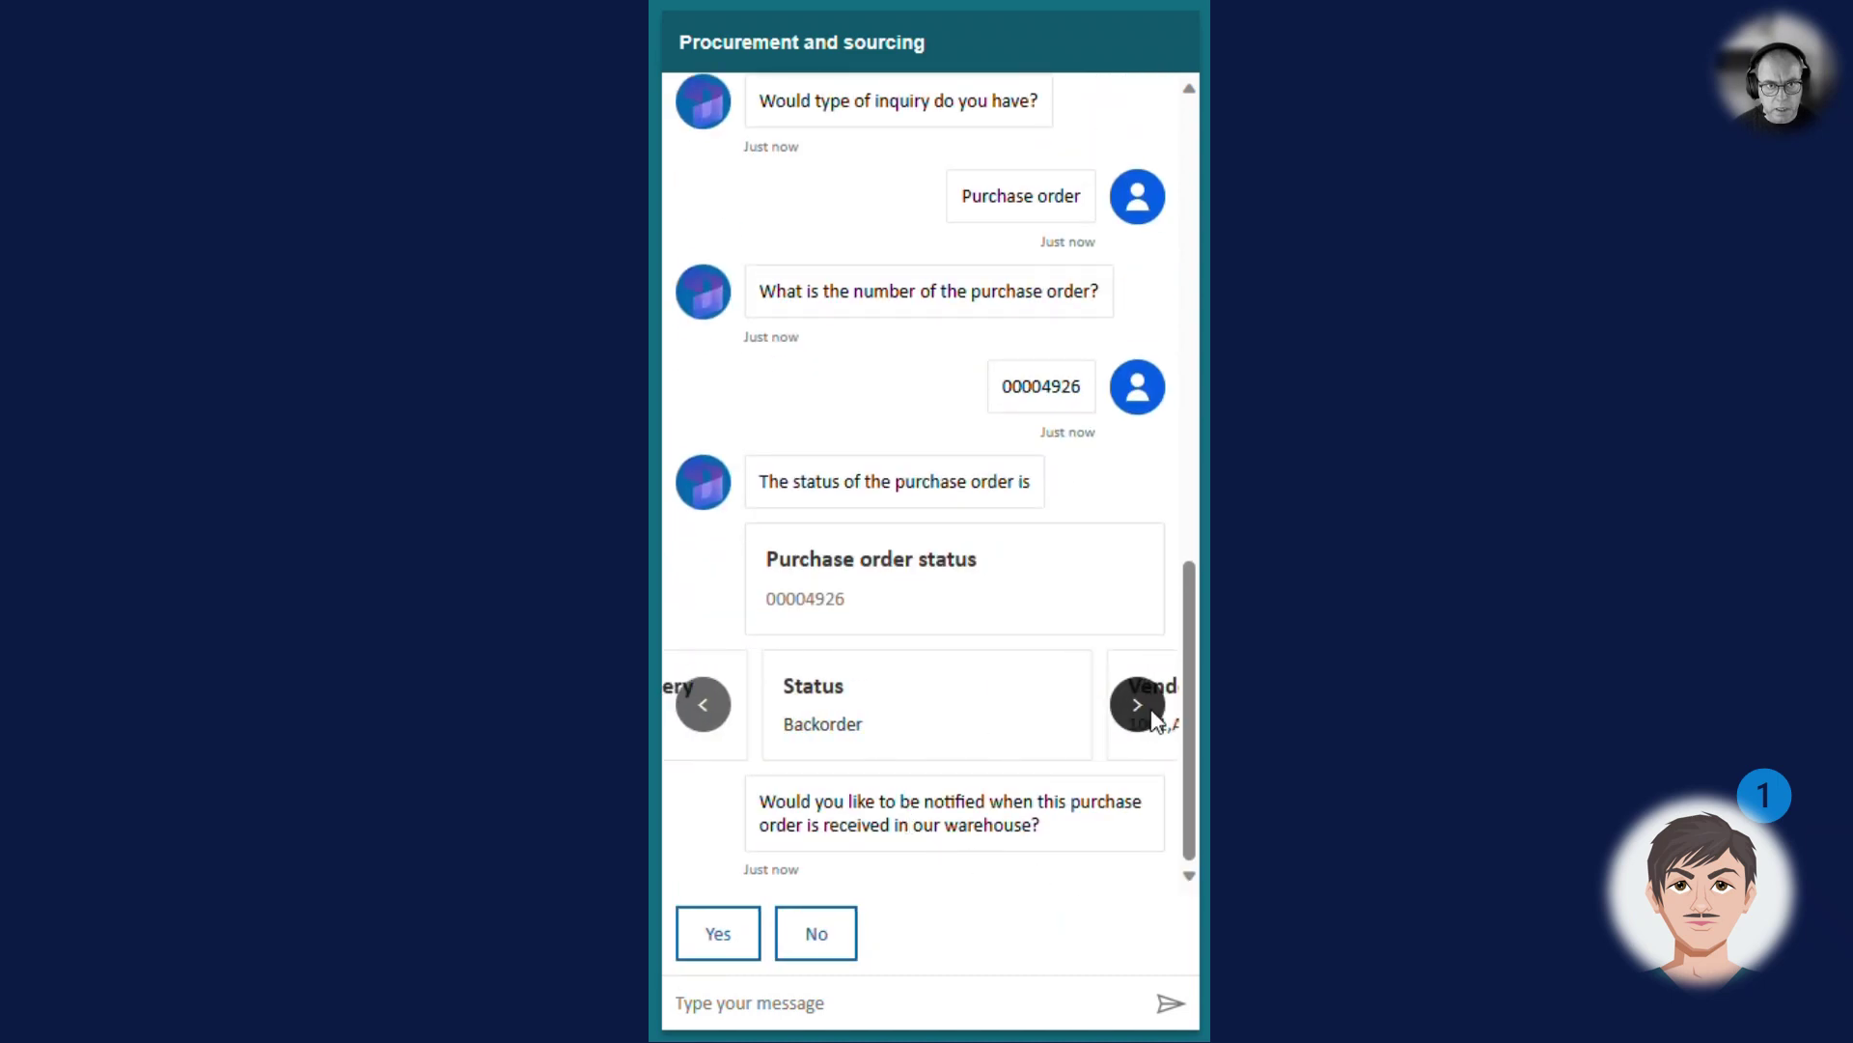
click(1154, 715)
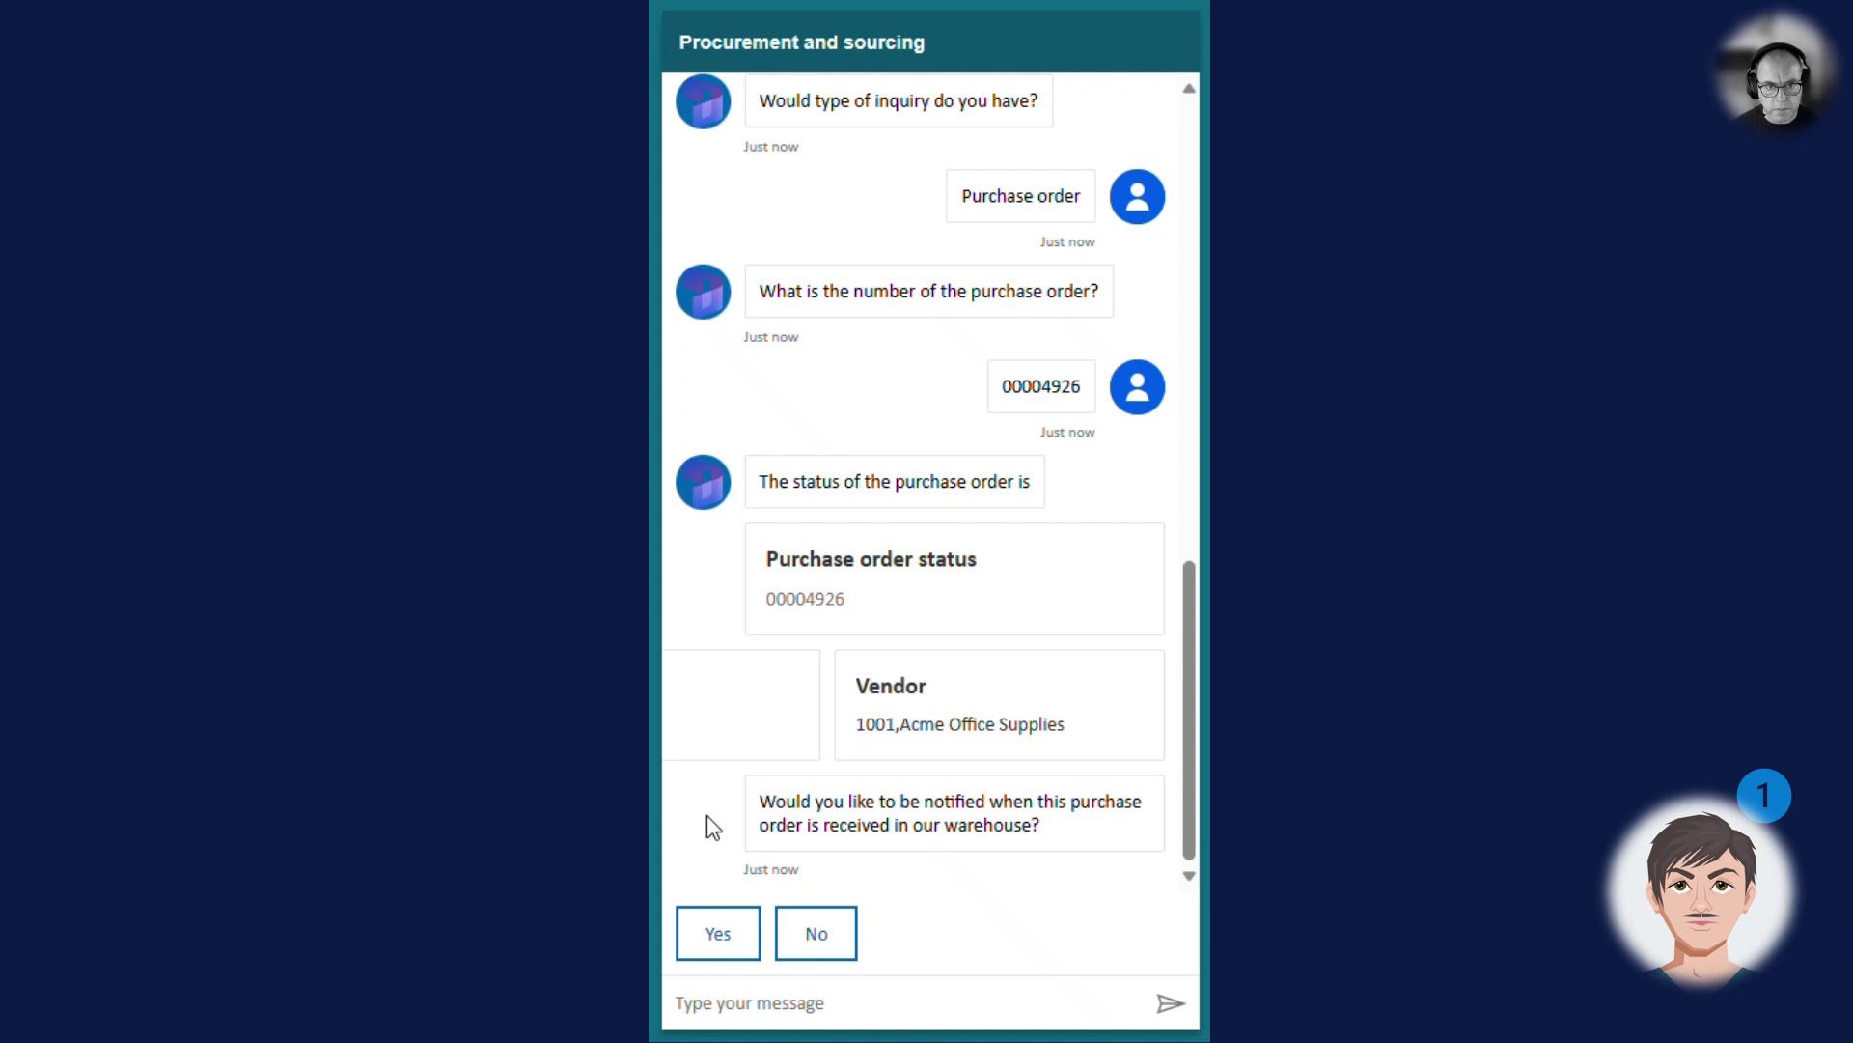
Step: Accept the chatbot's offer of a notification when the purchase order is received in the warehouse
click(718, 934)
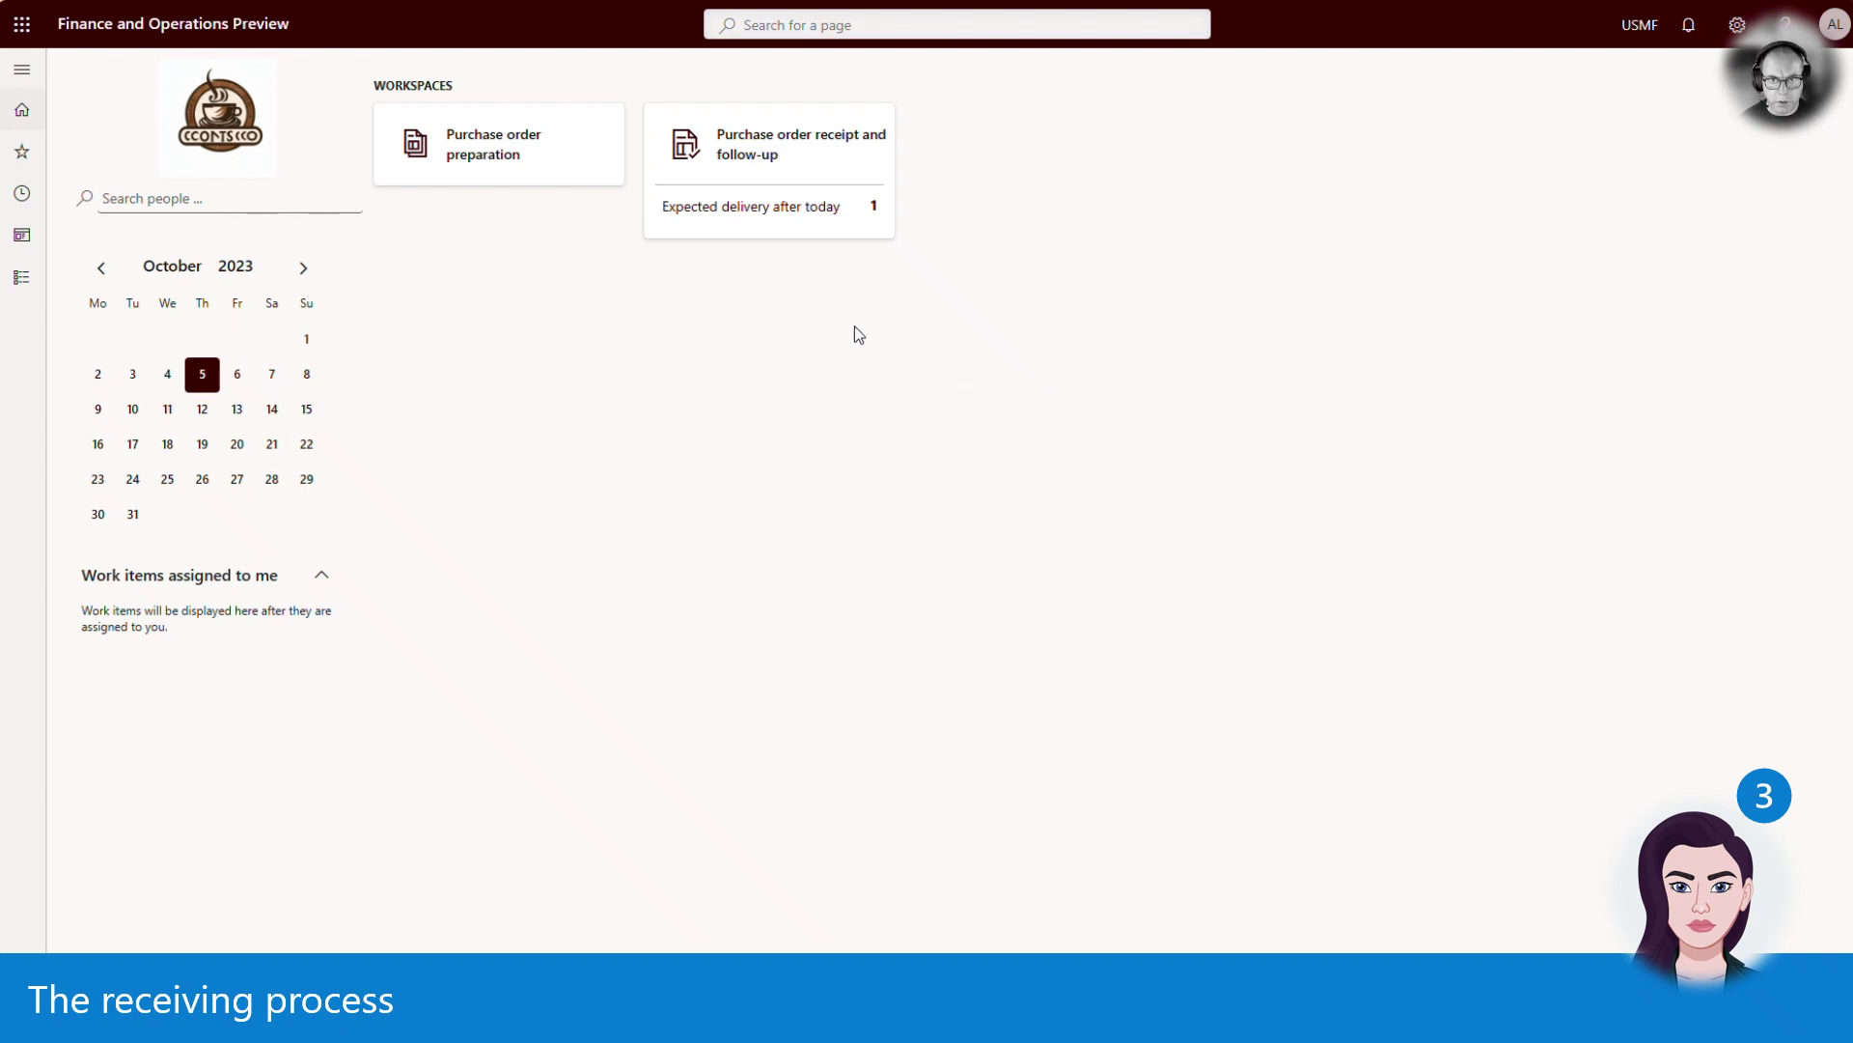
Step: From the Purchase order receipt and follow-up workspace, generate the receipts list for the Acme Office Supplies order and return to the order
click(773, 212)
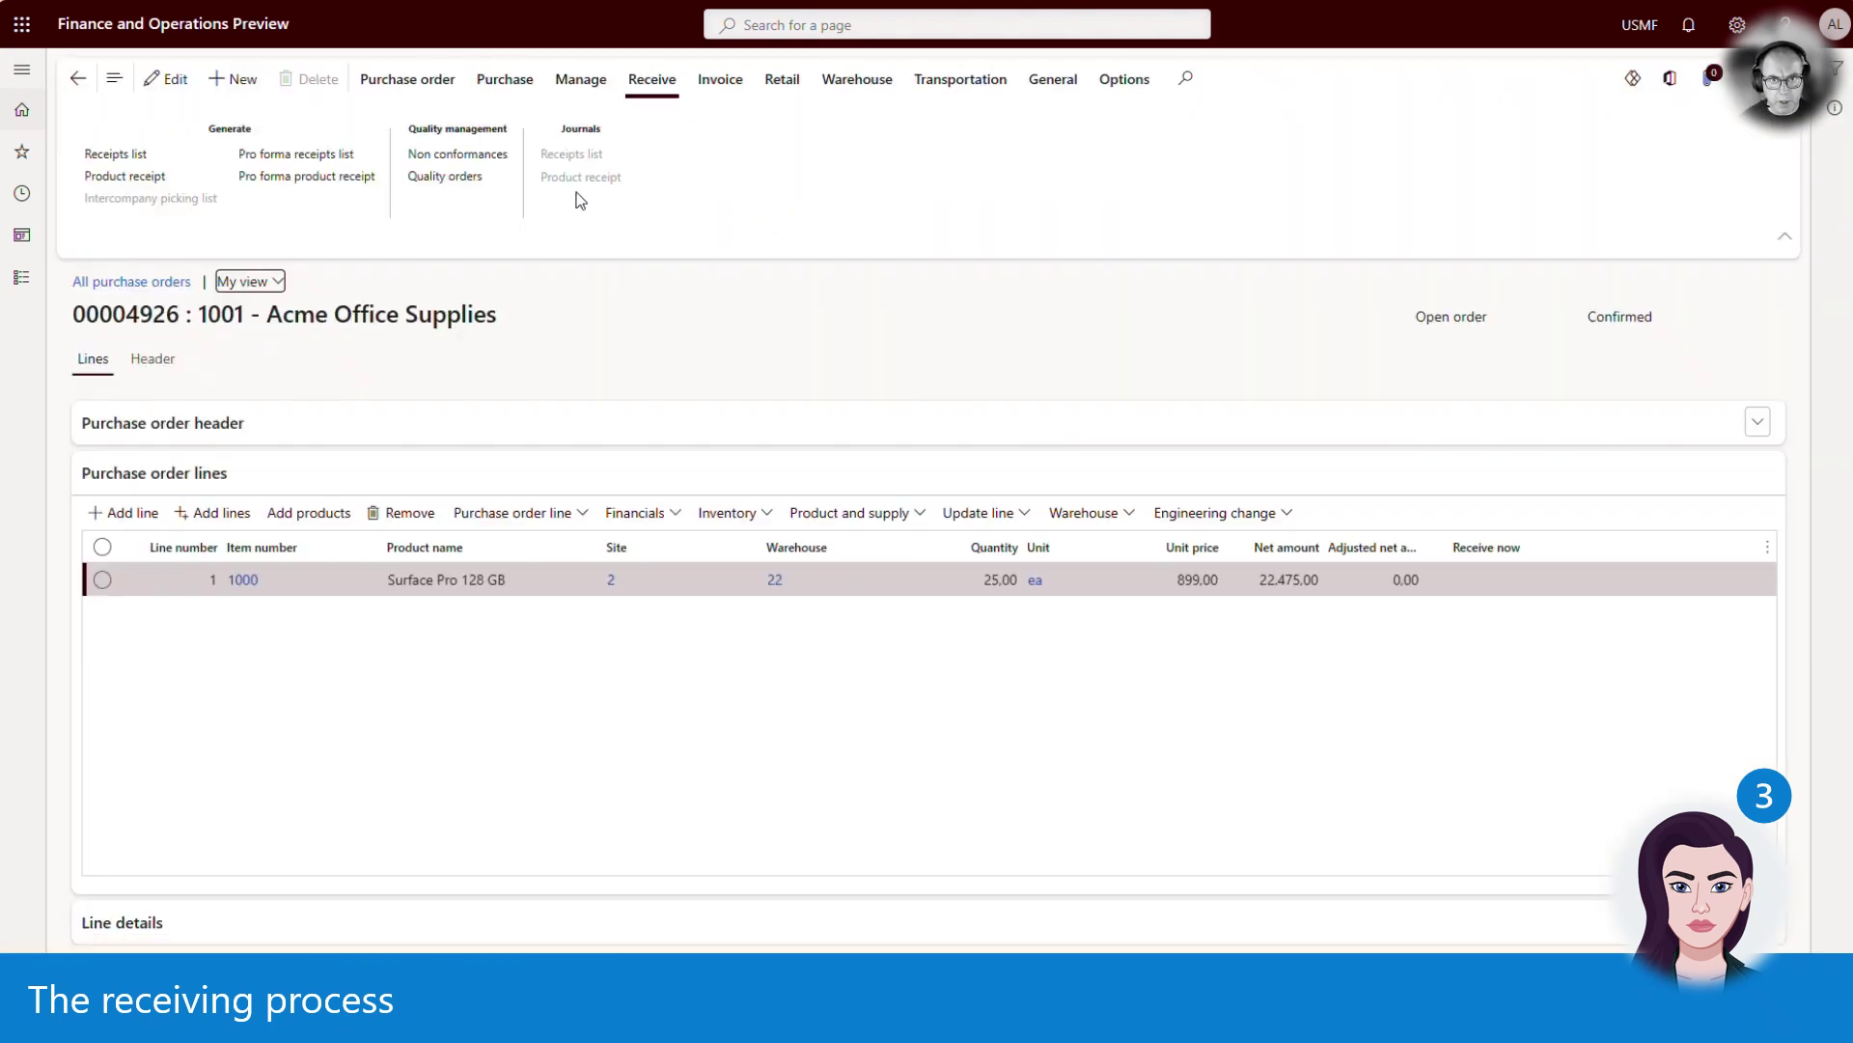
click(108, 158)
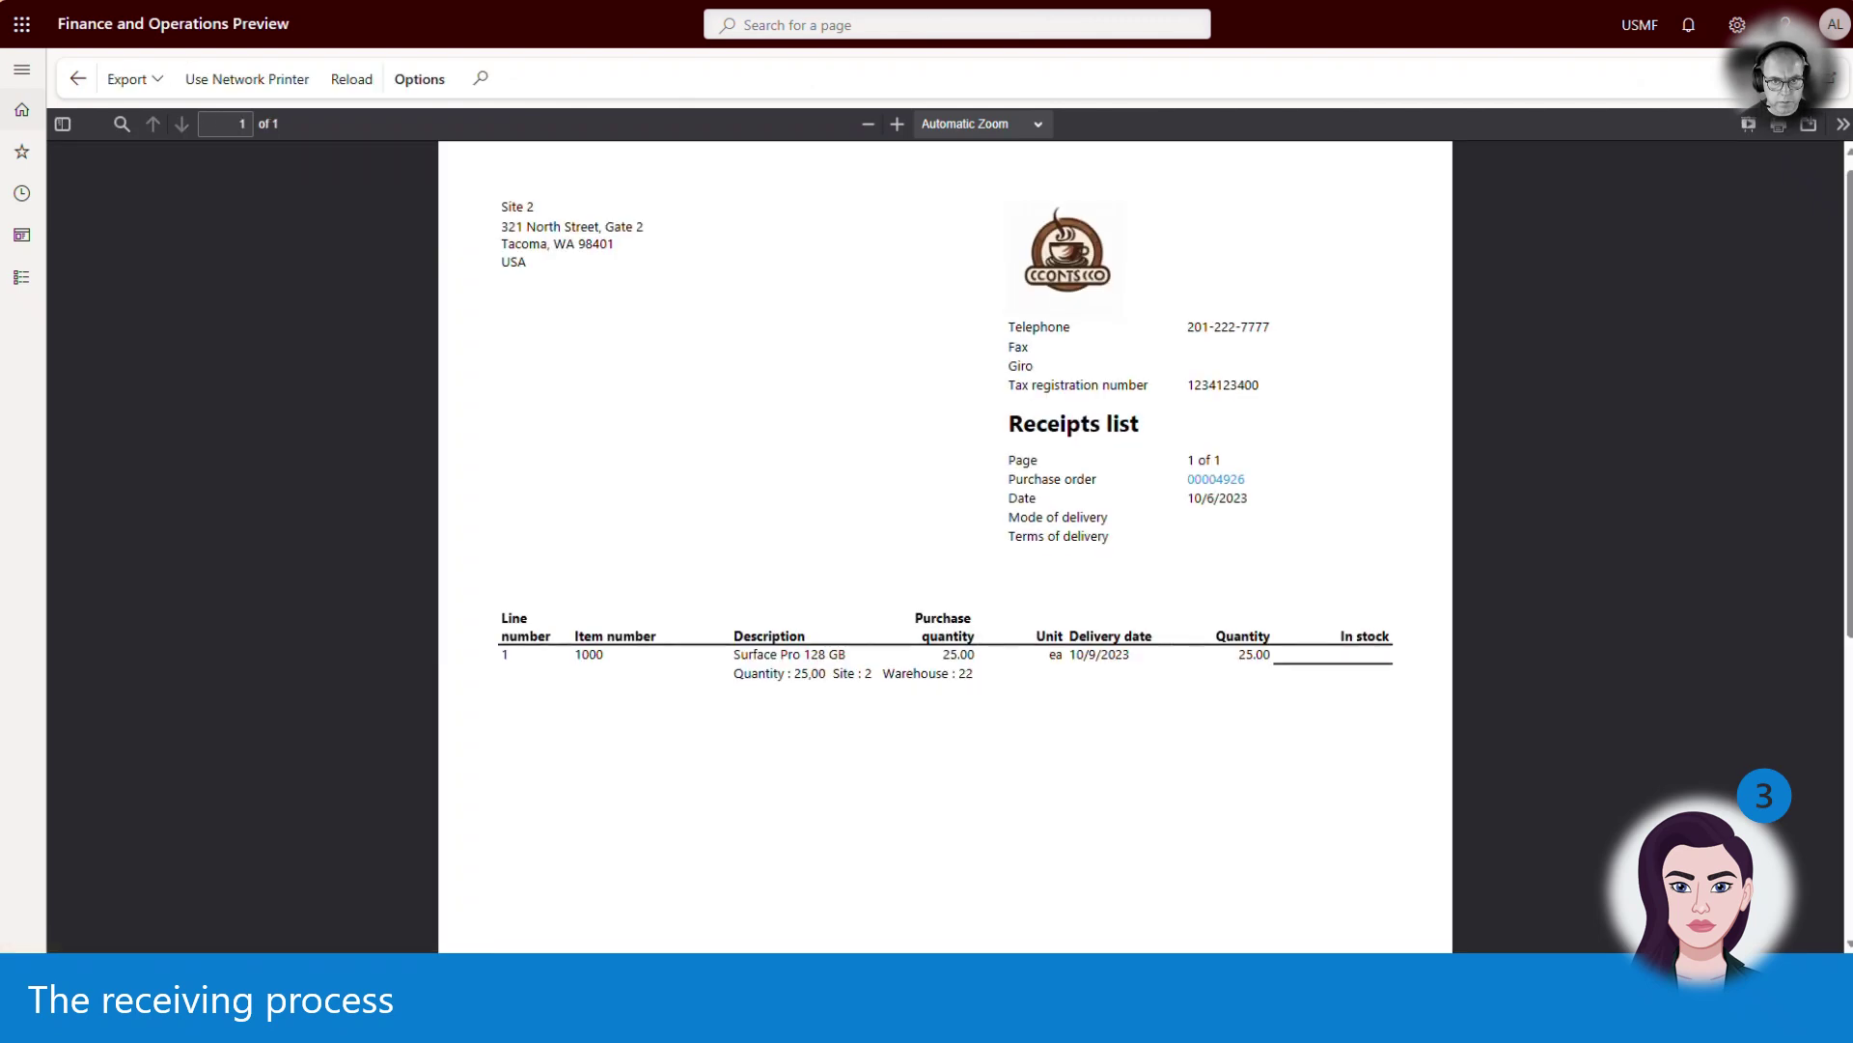
scroll(729, 612, down, 1)
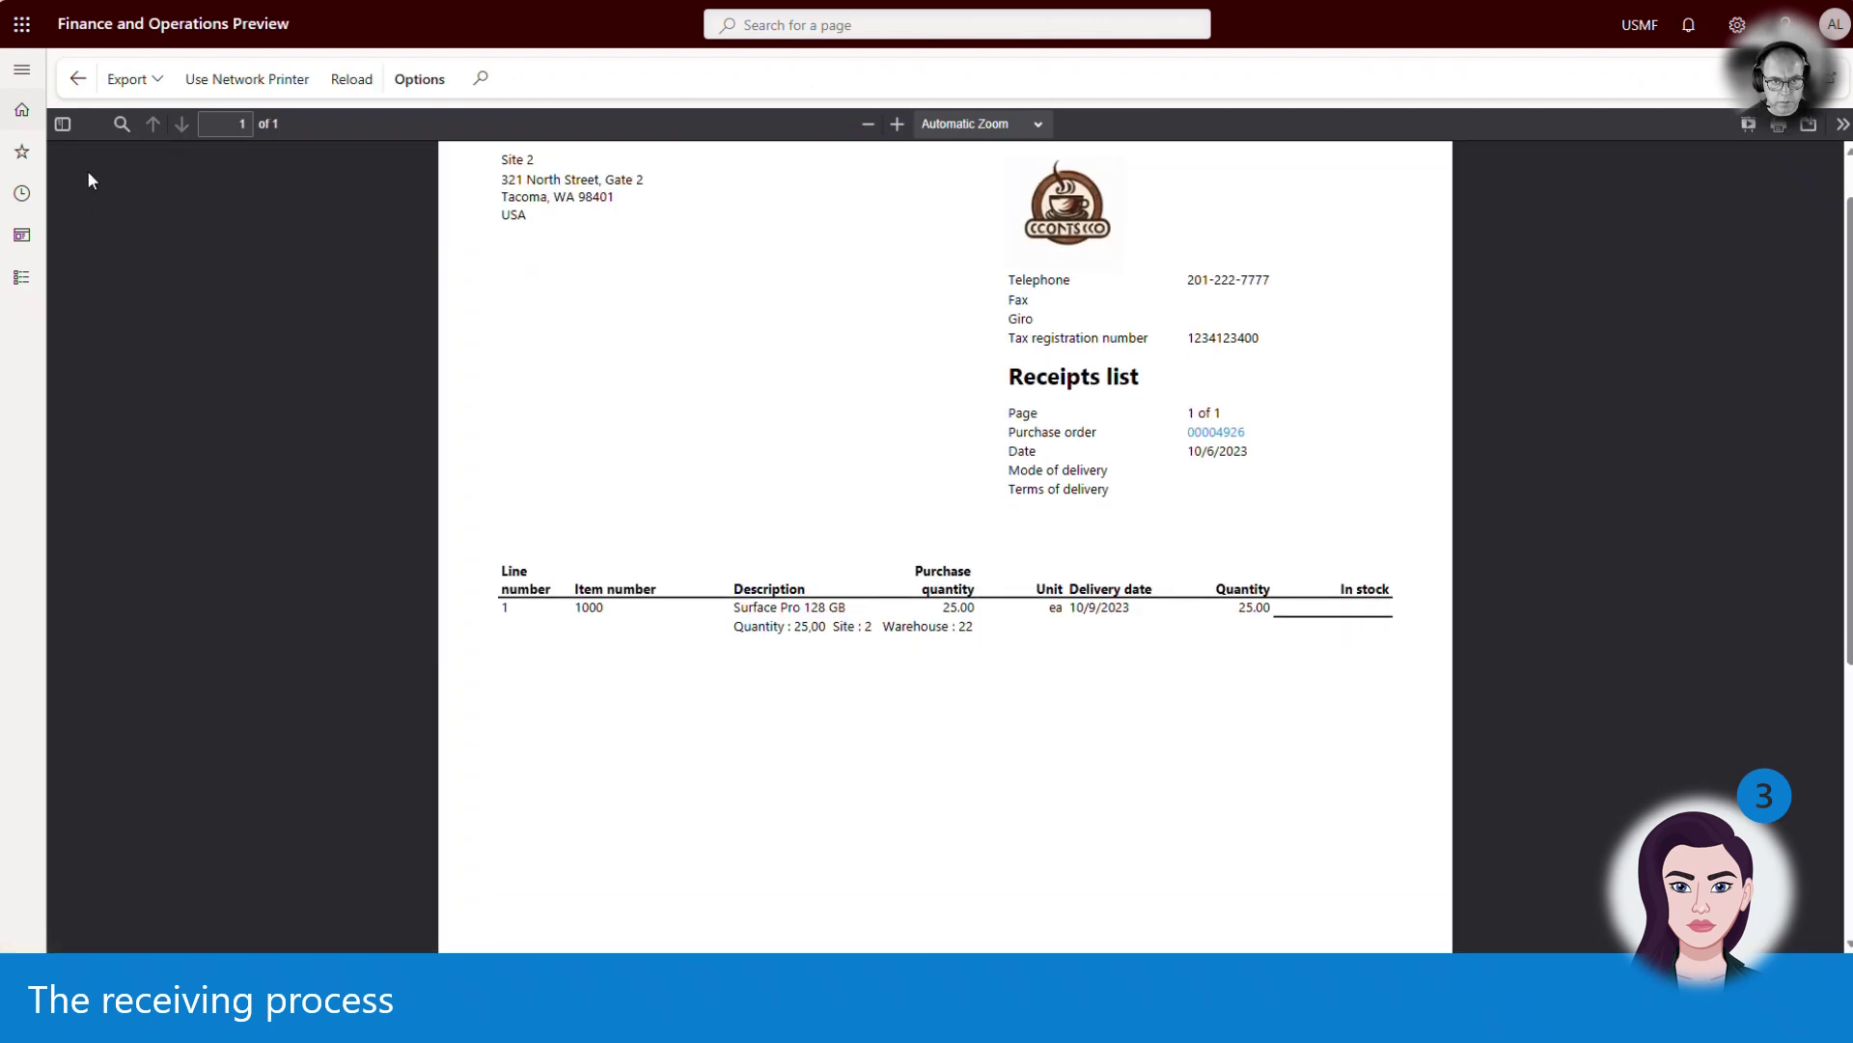
click(76, 85)
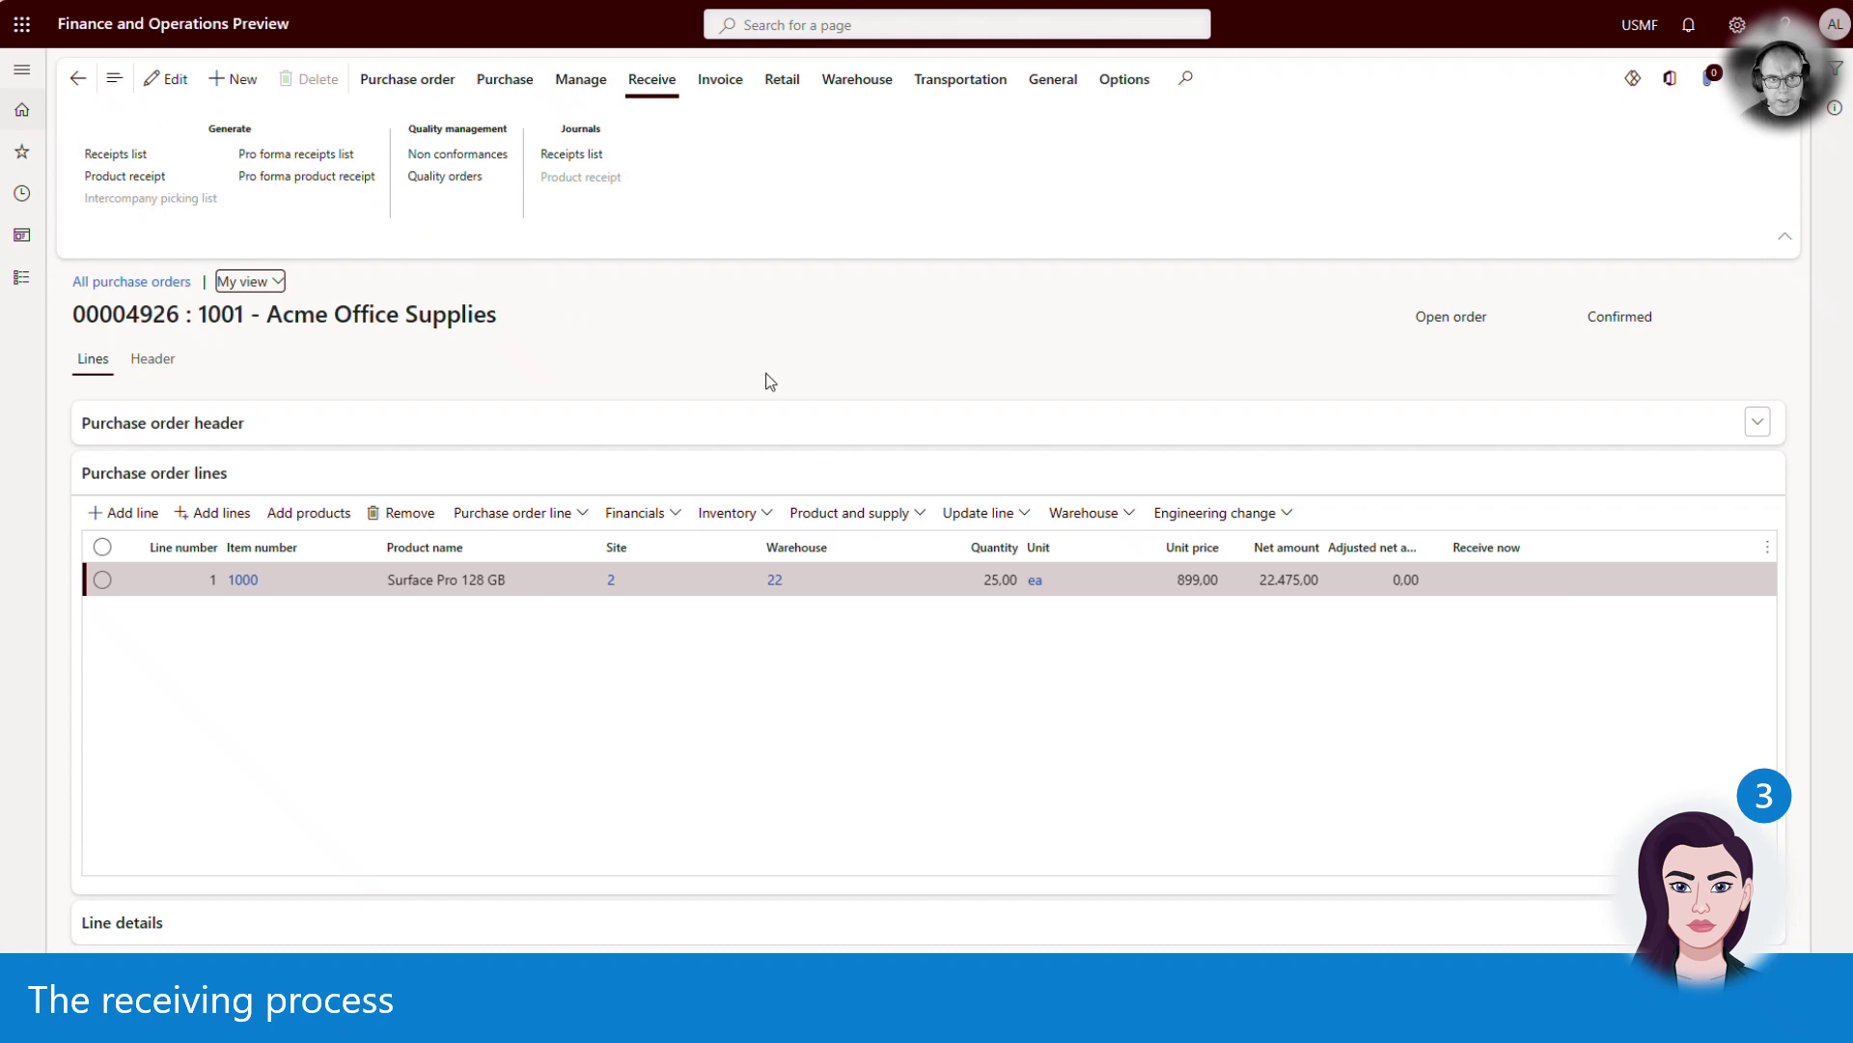
Step: Register the full 25 ea of item 1000 at site 2, warehouse 22, confirm the registration, and return to the purchase order
click(1026, 516)
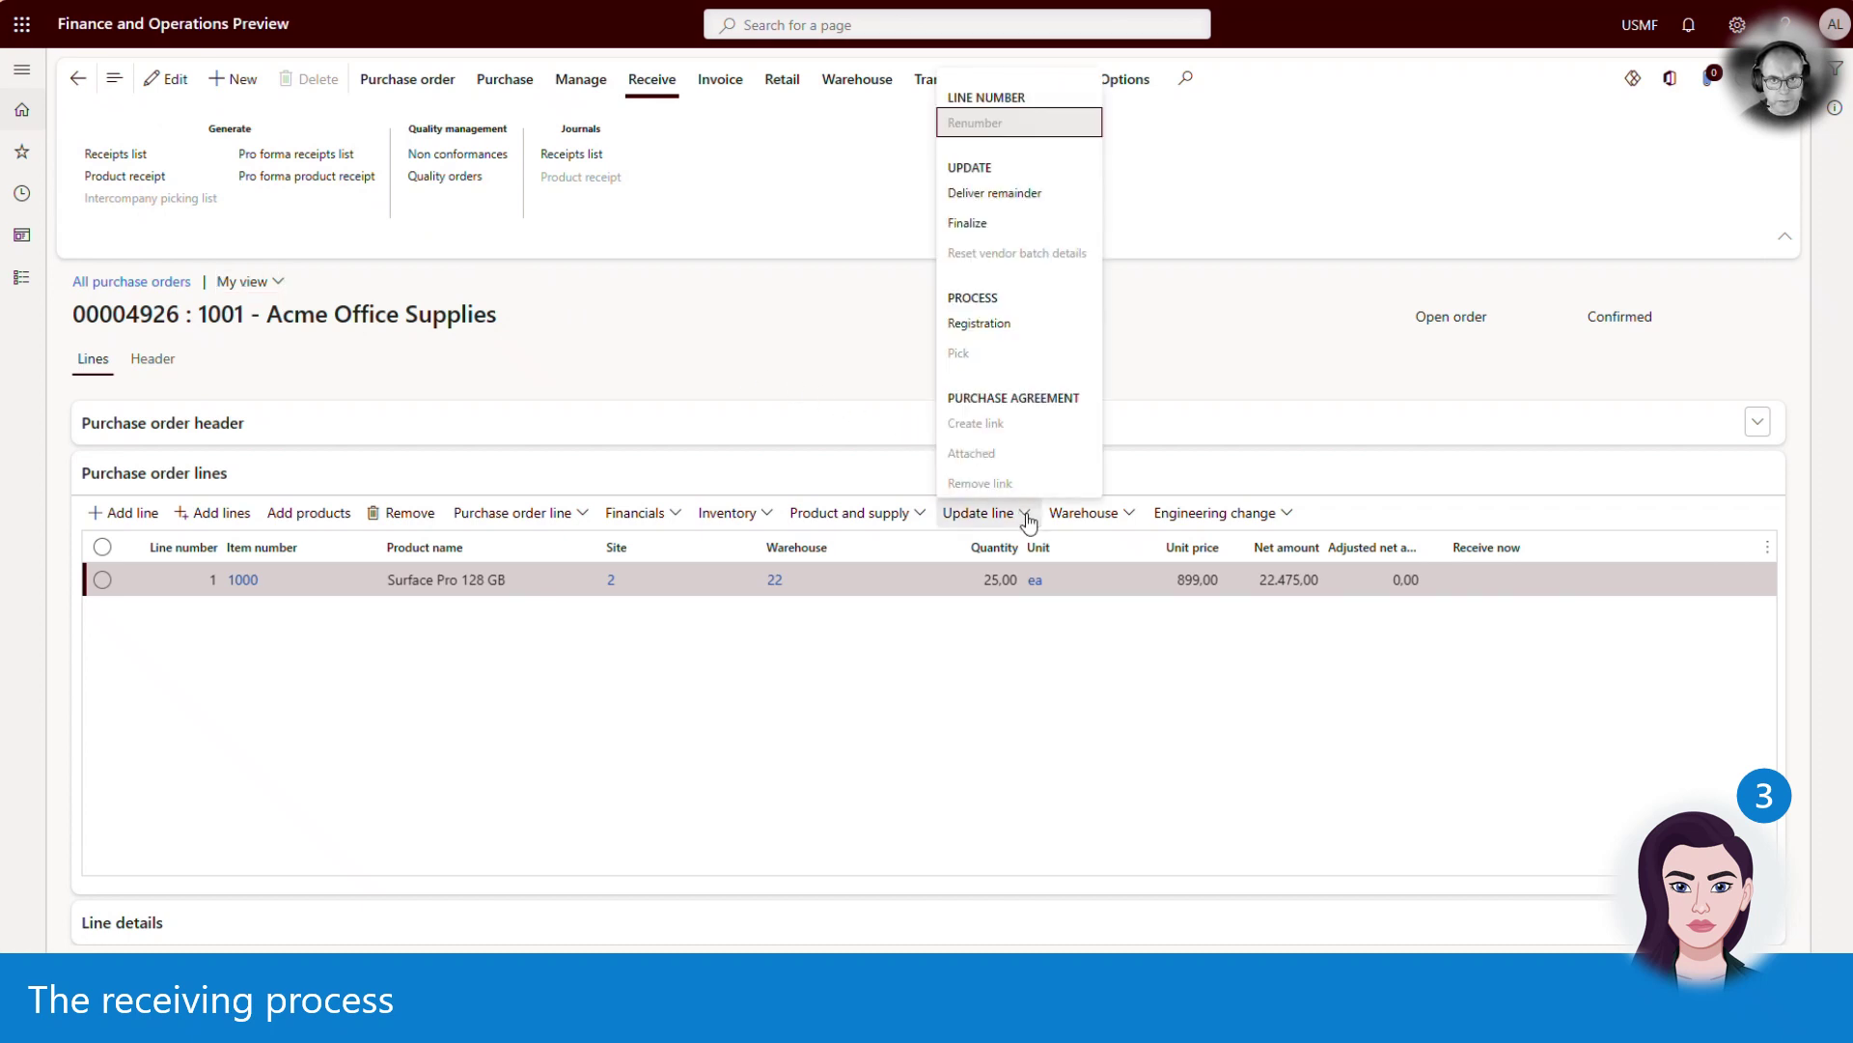
click(1056, 328)
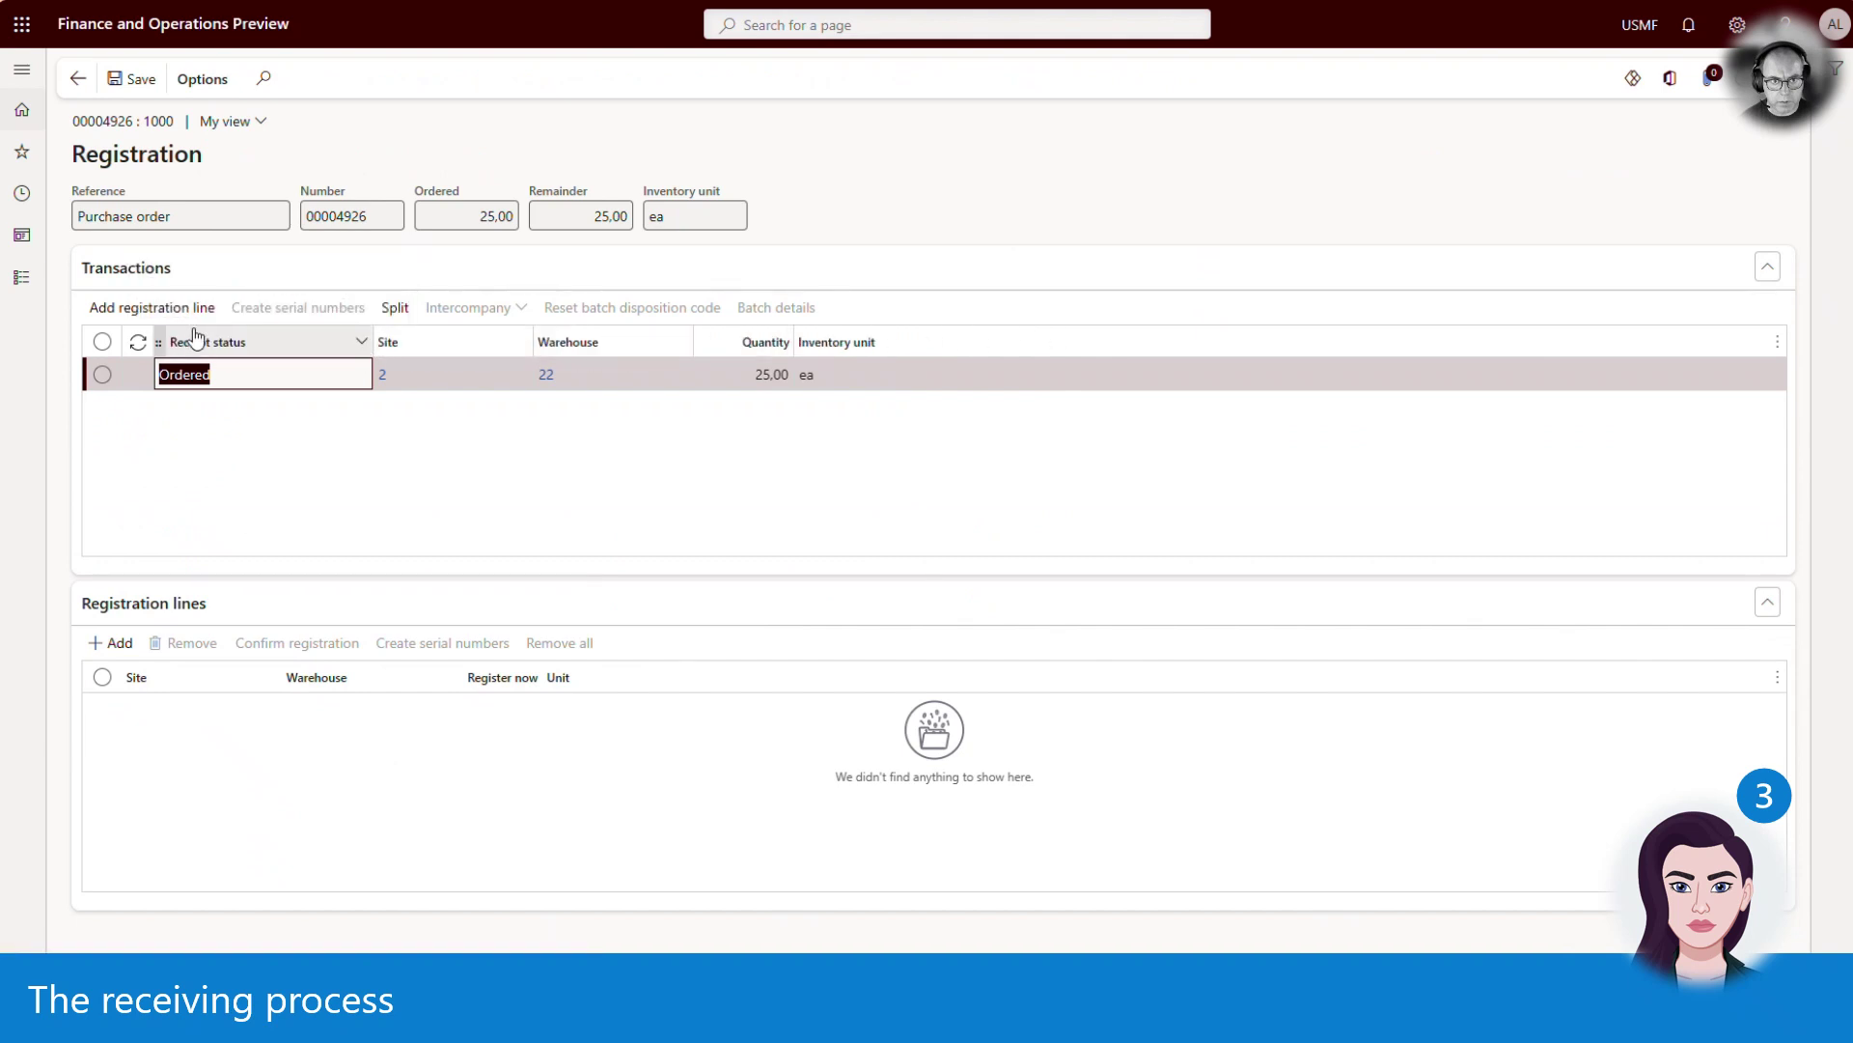
click(145, 309)
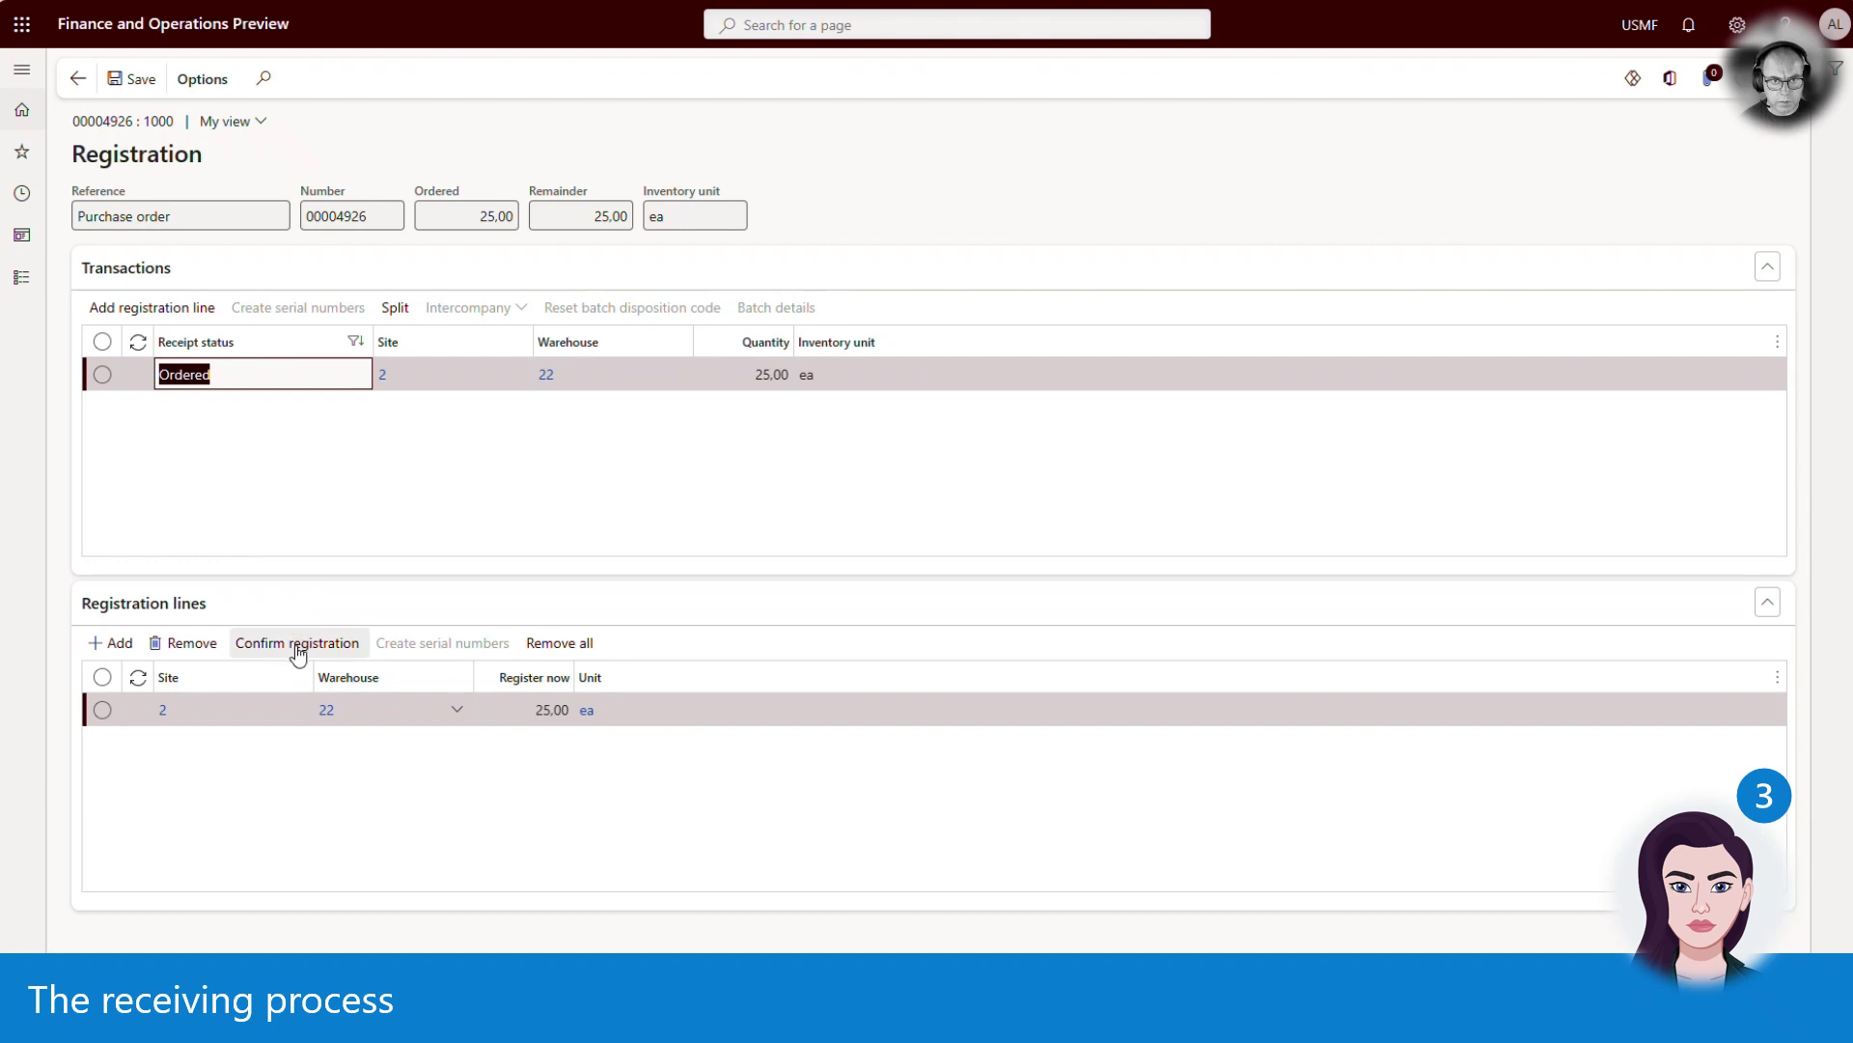
click(298, 646)
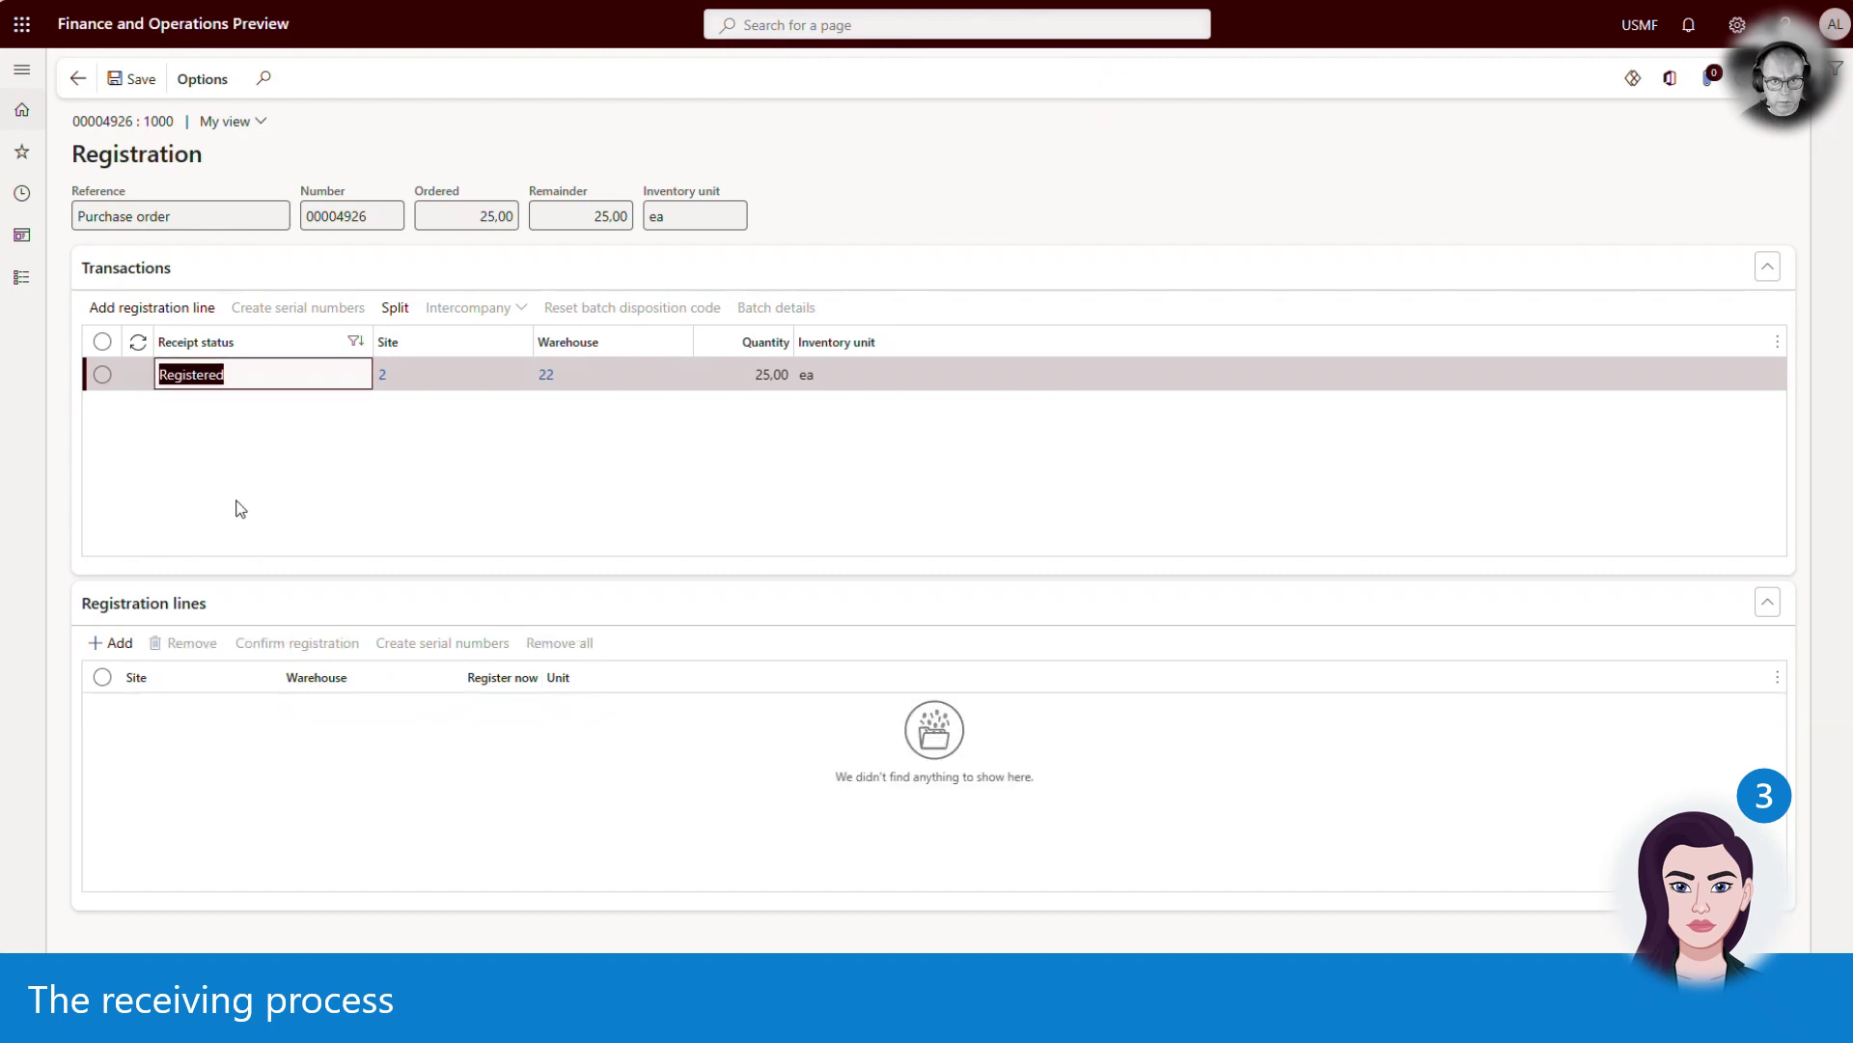
click(81, 89)
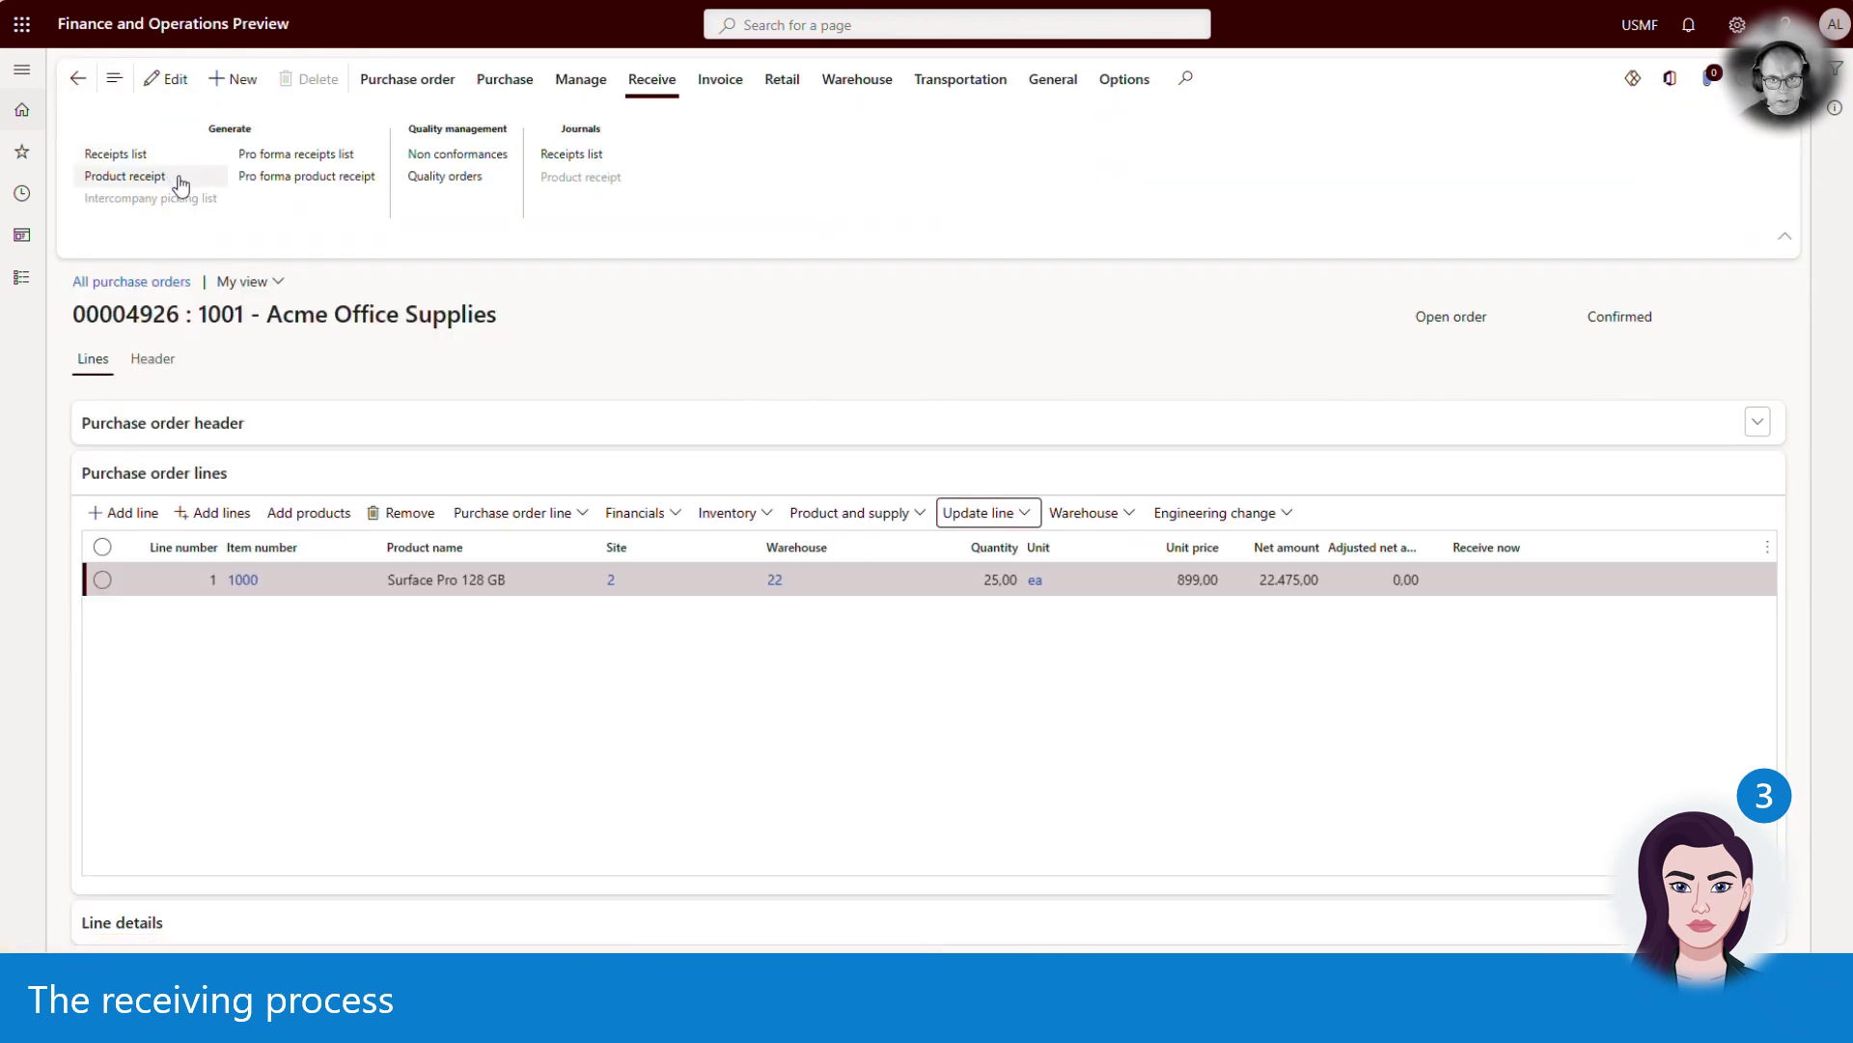
Step: Post the purchase order's product receipt with product receipt number 5436787
click(125, 177)
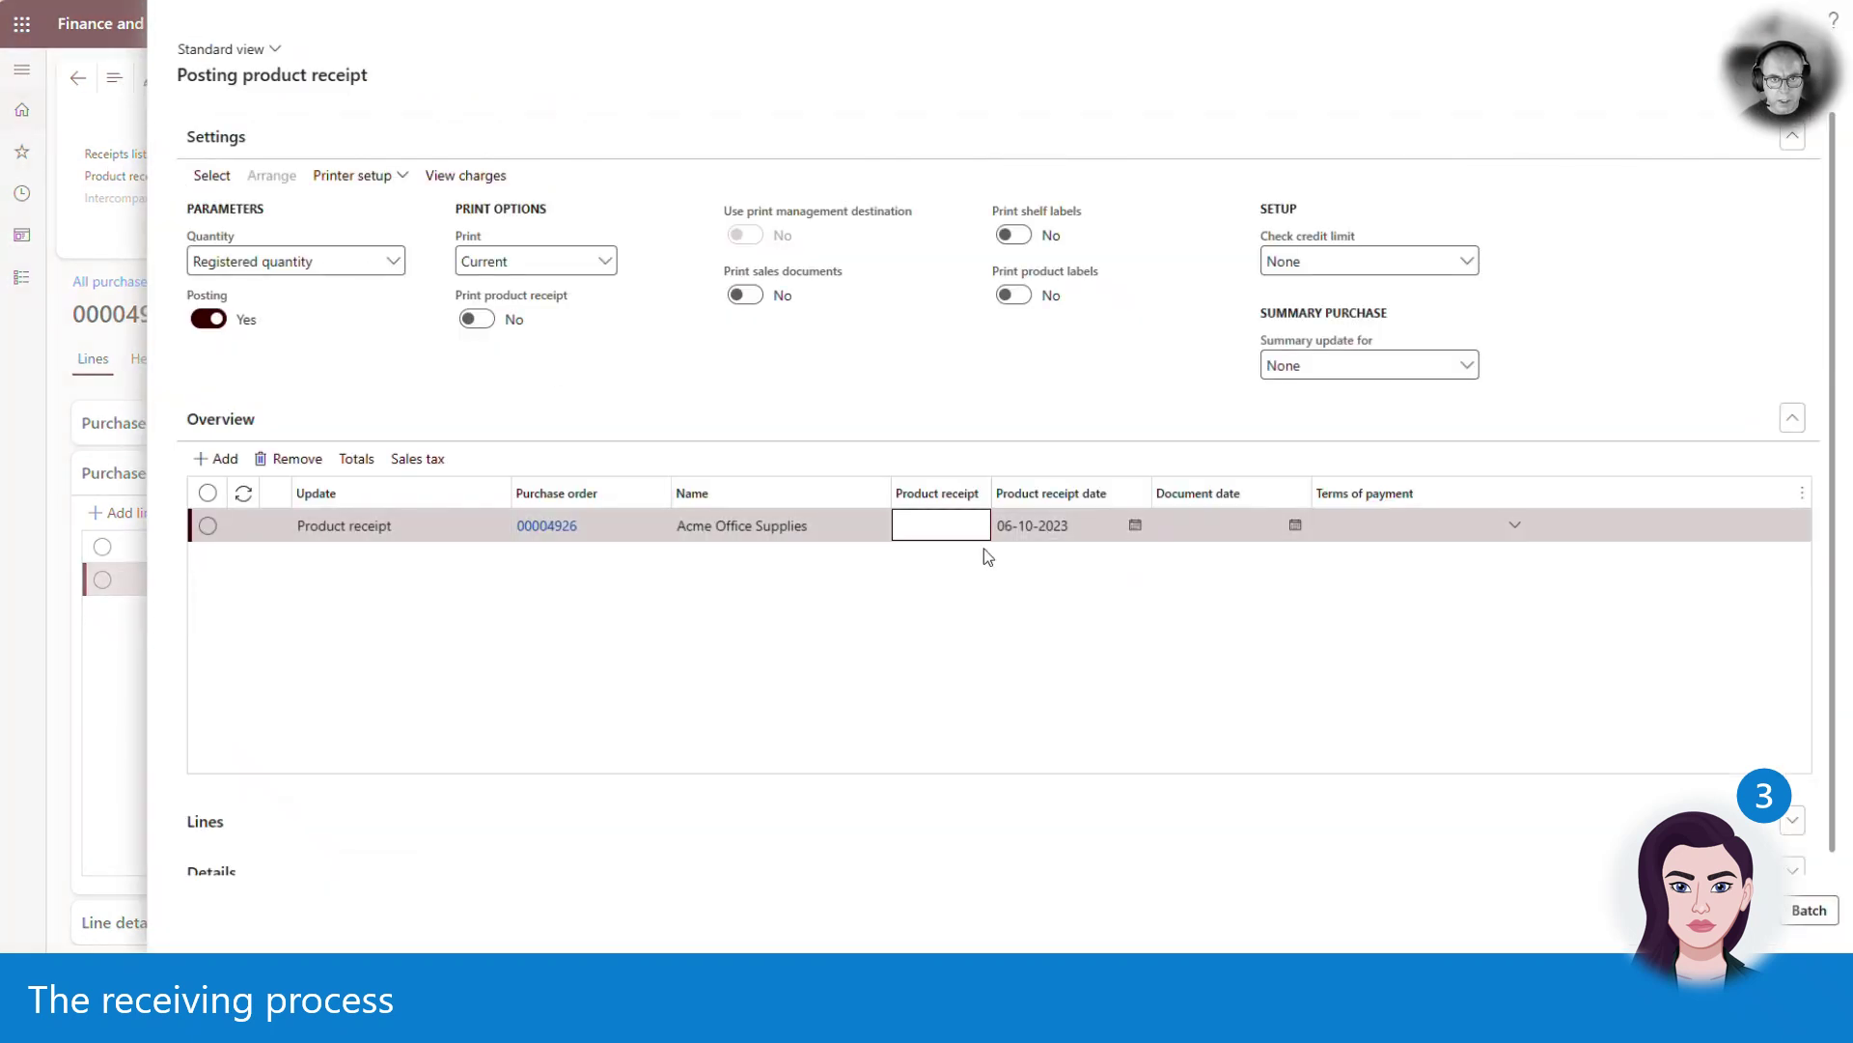
text(5436787)
click(1679, 910)
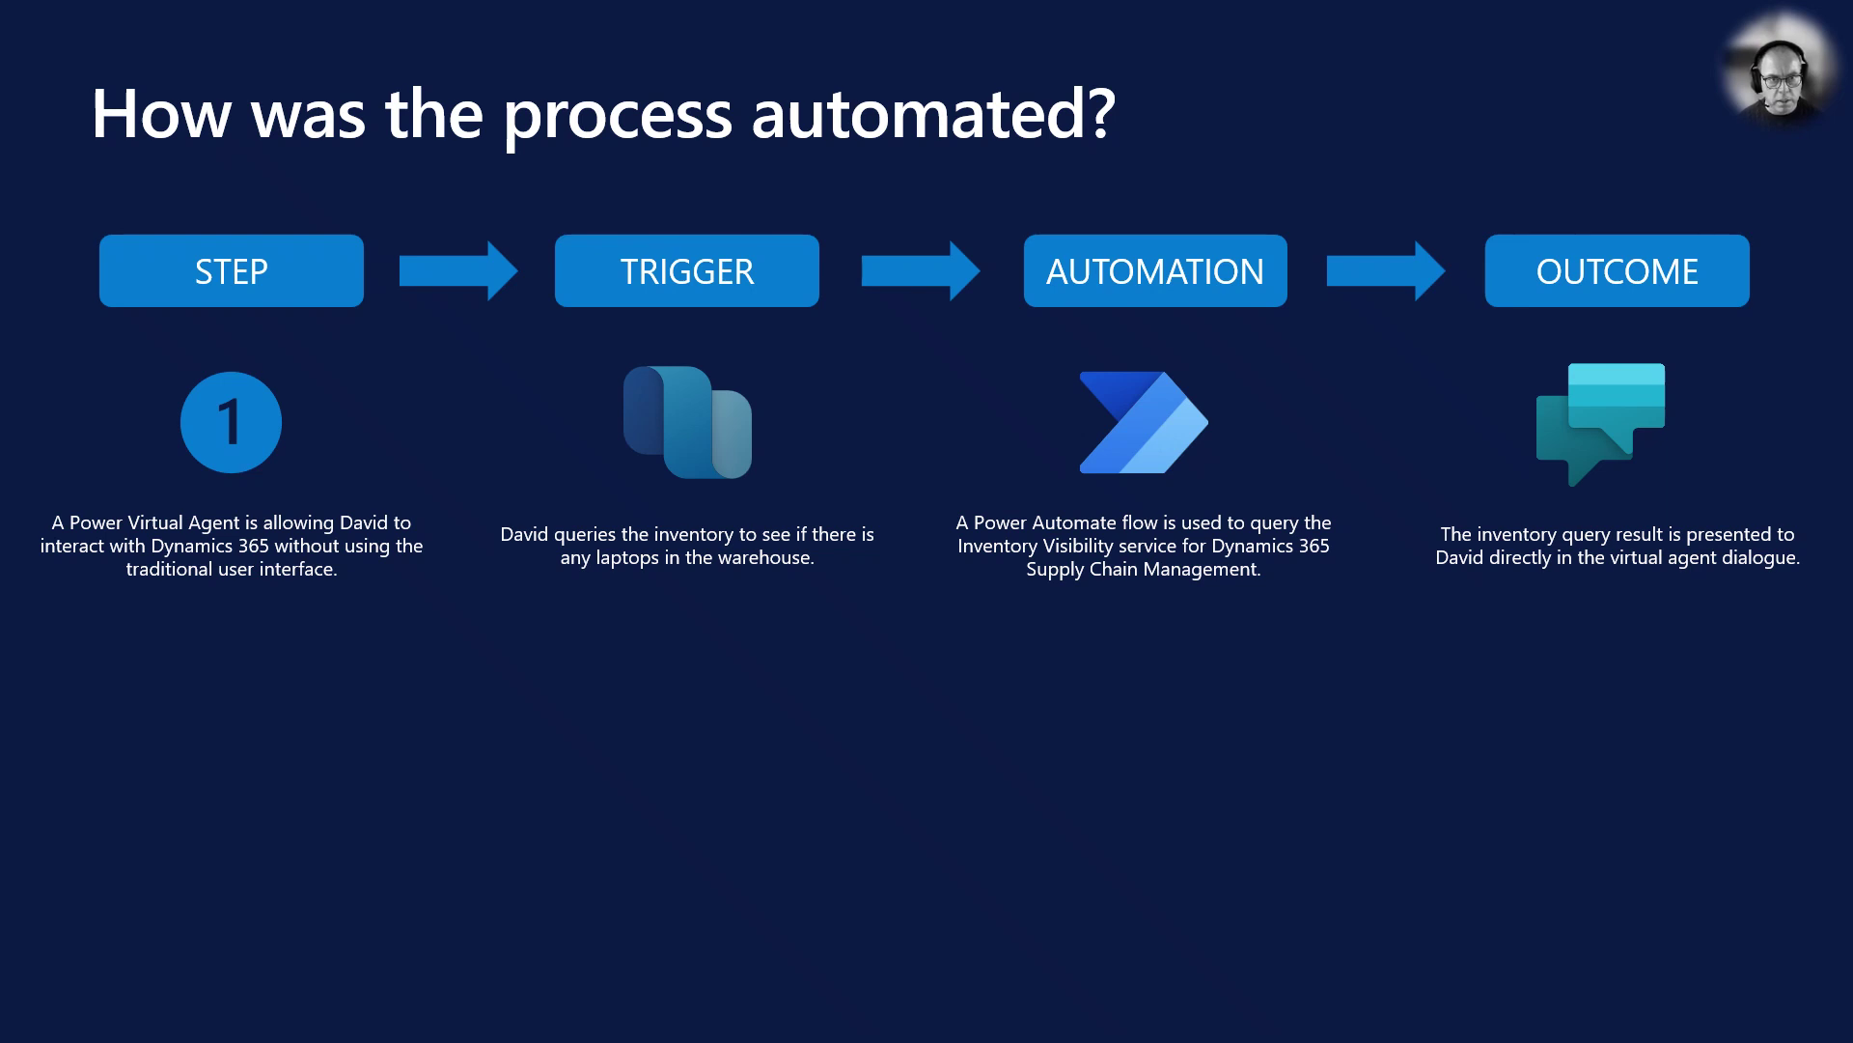
key(Right)
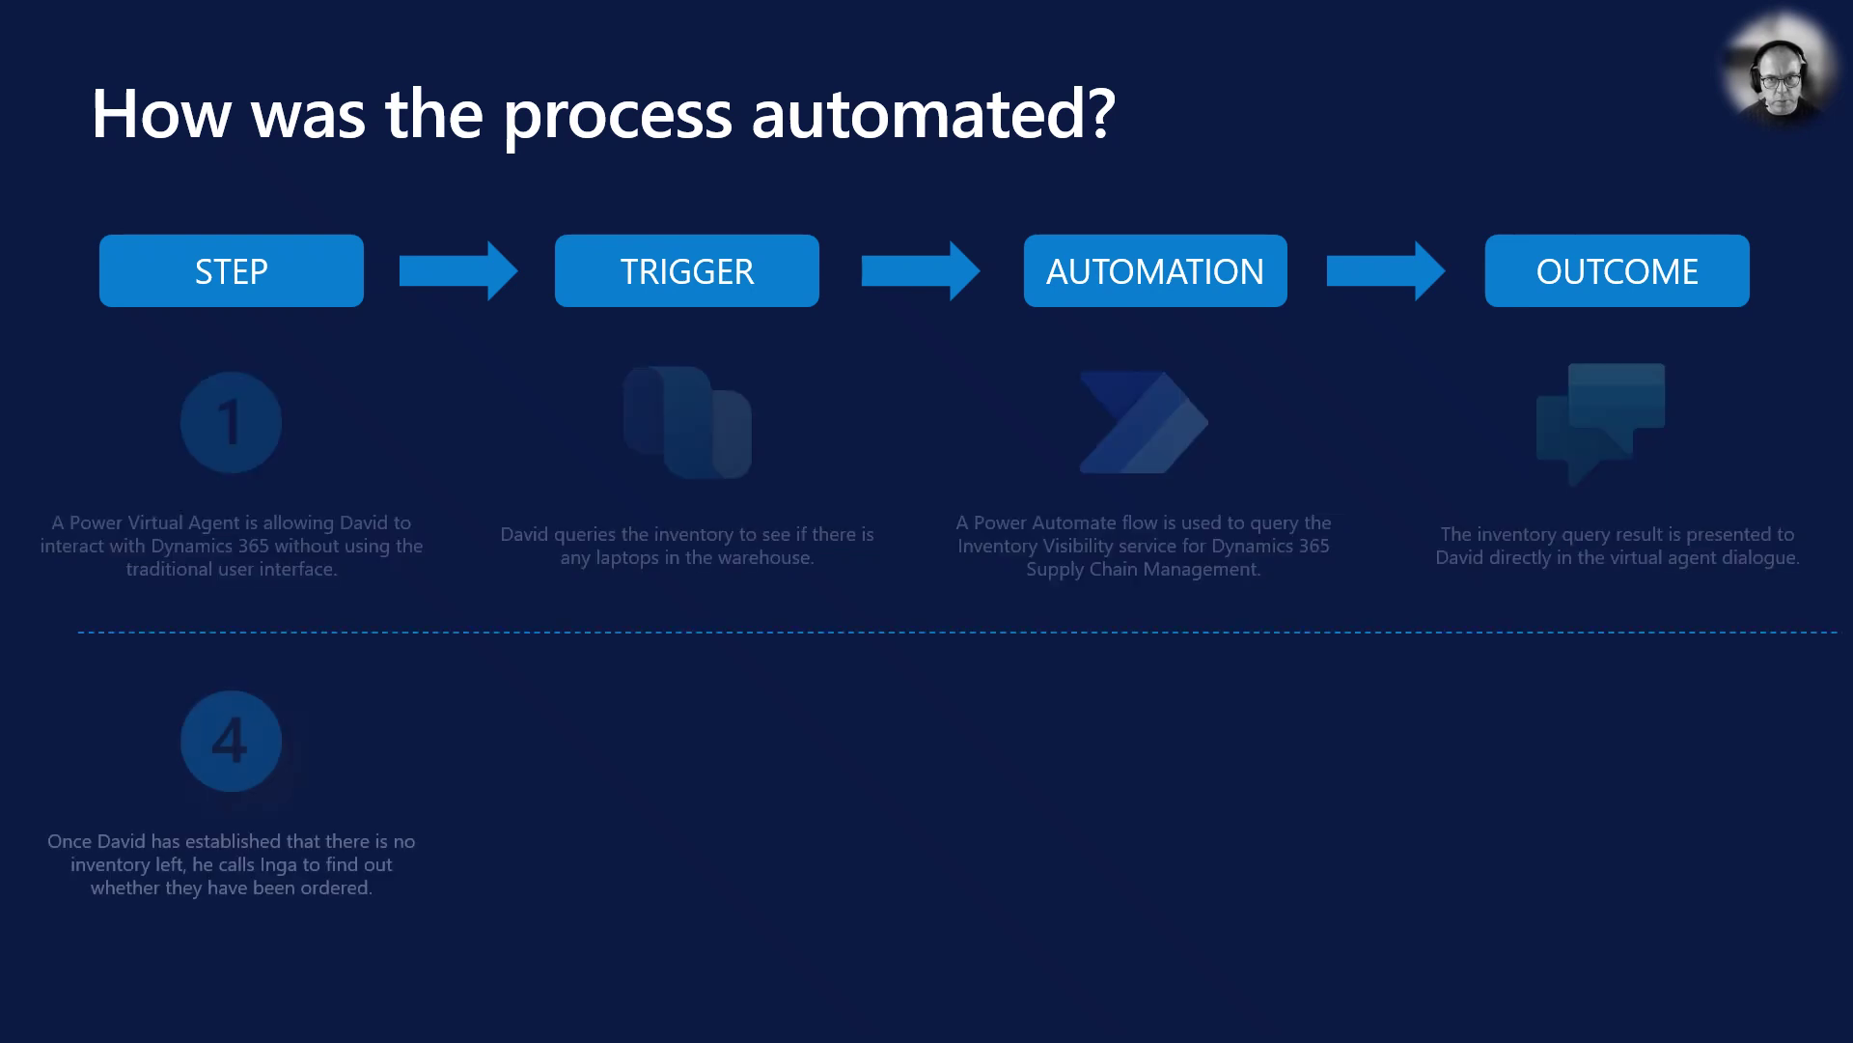